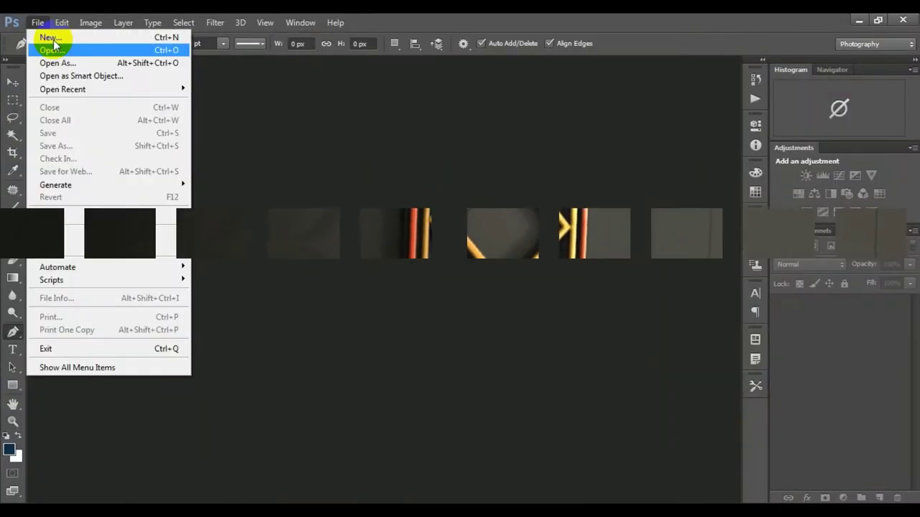
# - Create a new blank Untitled-1 document with the grid shown and the canvas zoomed in
pyautogui.click(527, 152)
pyautogui.click(265, 22)
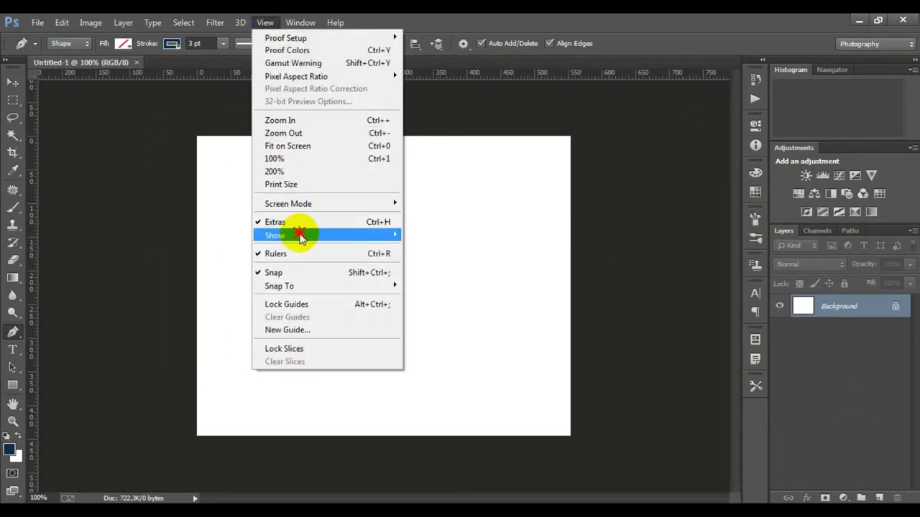
pyautogui.click(454, 276)
pyautogui.hotkey('ctrl', '+')
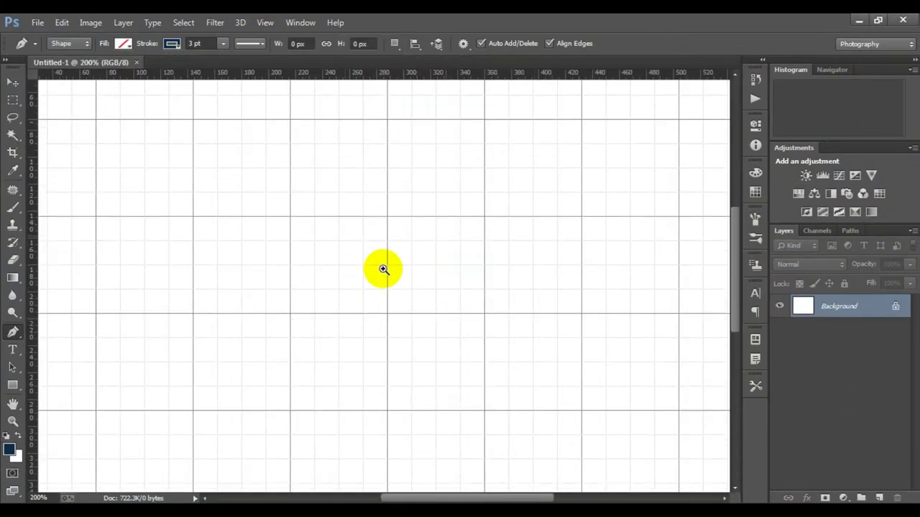
pyautogui.scroll(2, 383, 269)
pyautogui.rightClick(13, 385)
# - Draw a 72 px square outline with the Rectangle Tool and zoom in on it
pyautogui.click(79, 381)
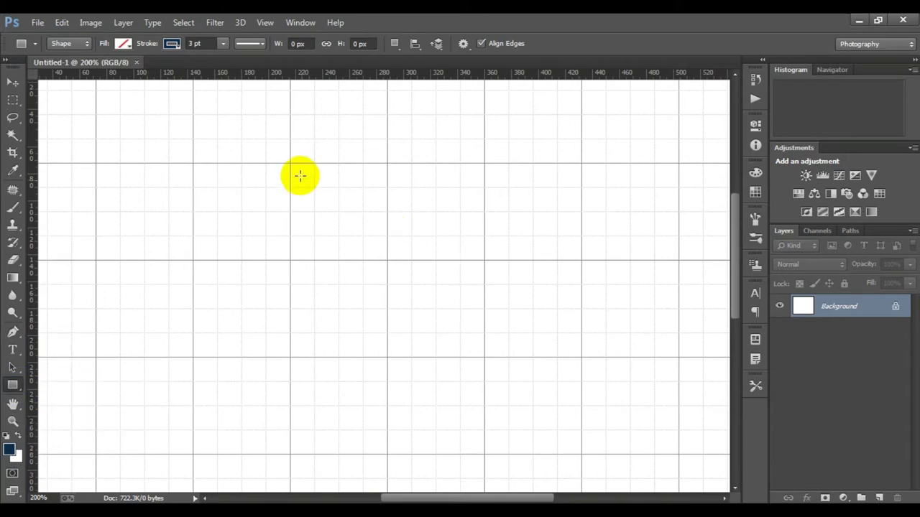
pyautogui.moveTo(290, 162); pyautogui.dragTo(384, 260)
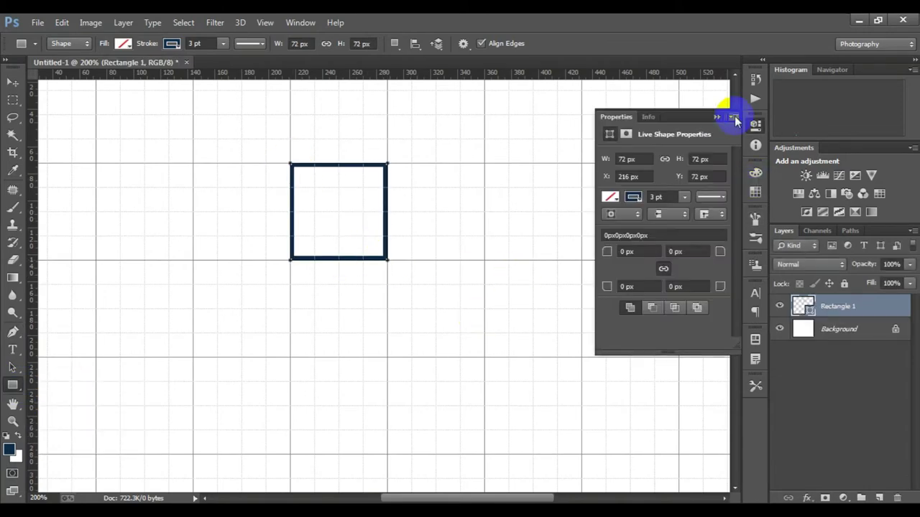
pyautogui.click(733, 115)
pyautogui.click(842, 329)
pyautogui.hotkey('ctrl', '+')
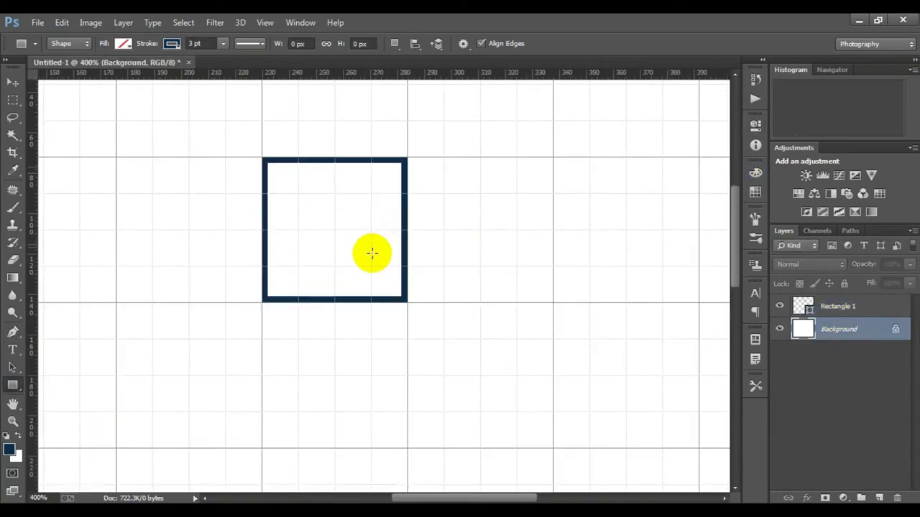
pyautogui.click(370, 251)
pyautogui.click(391, 321)
# - Trace a closed diamond with the Pen Tool through the square's four side midpoints
pyautogui.click(12, 332)
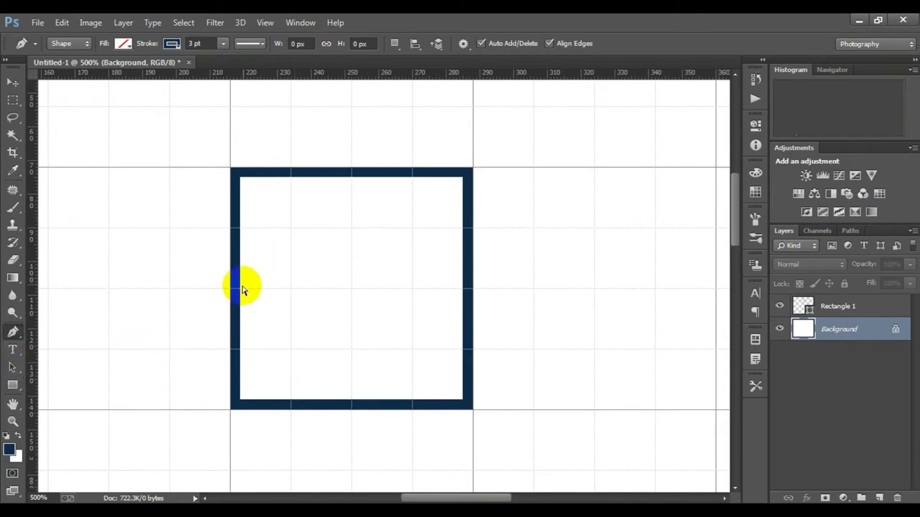
pyautogui.scroll(3, 245, 291)
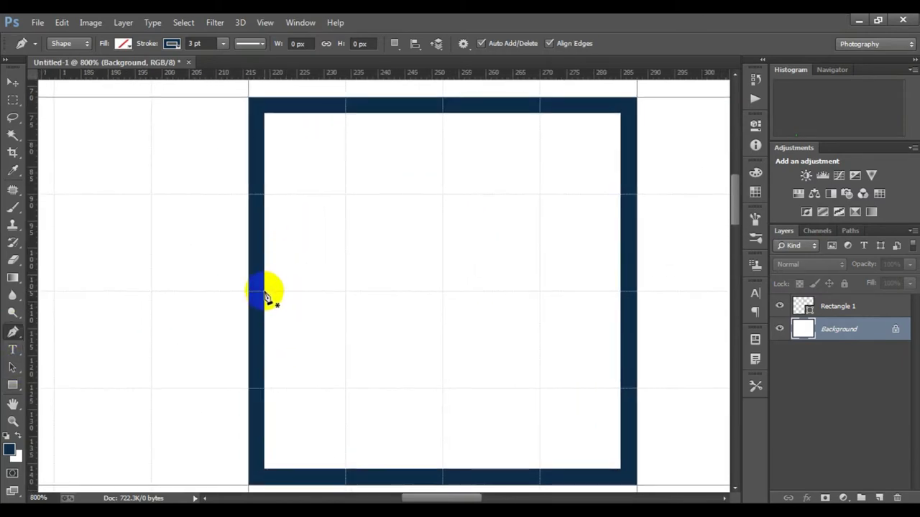
pyautogui.click(266, 292)
pyautogui.click(444, 116)
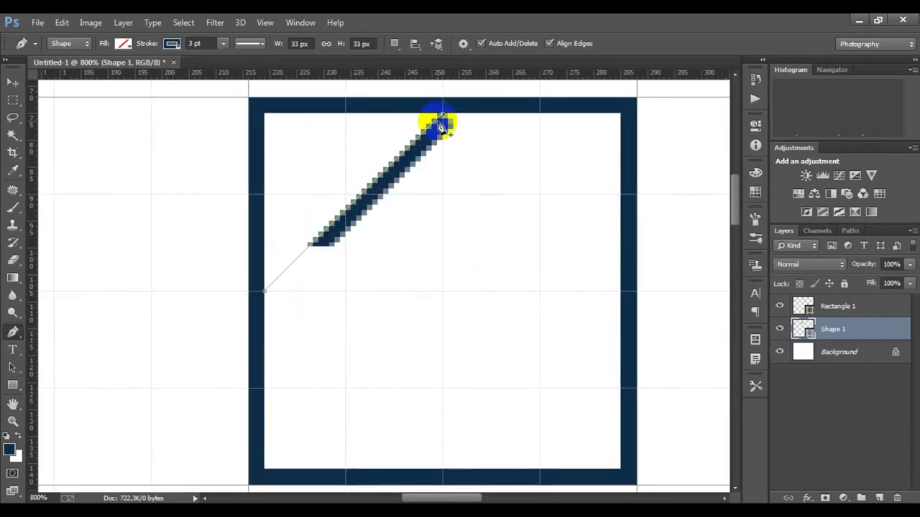
pyautogui.click(621, 294)
pyautogui.scroll(-3, 444, 378)
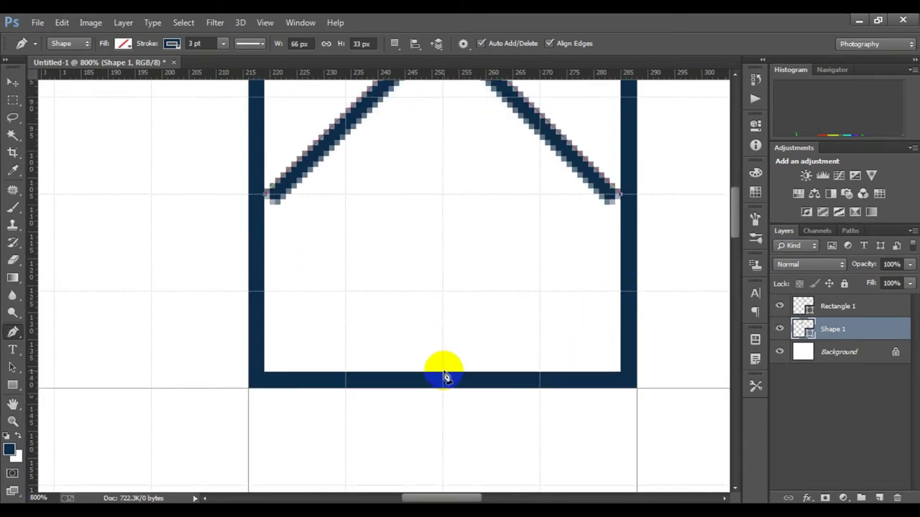
pyautogui.click(444, 372)
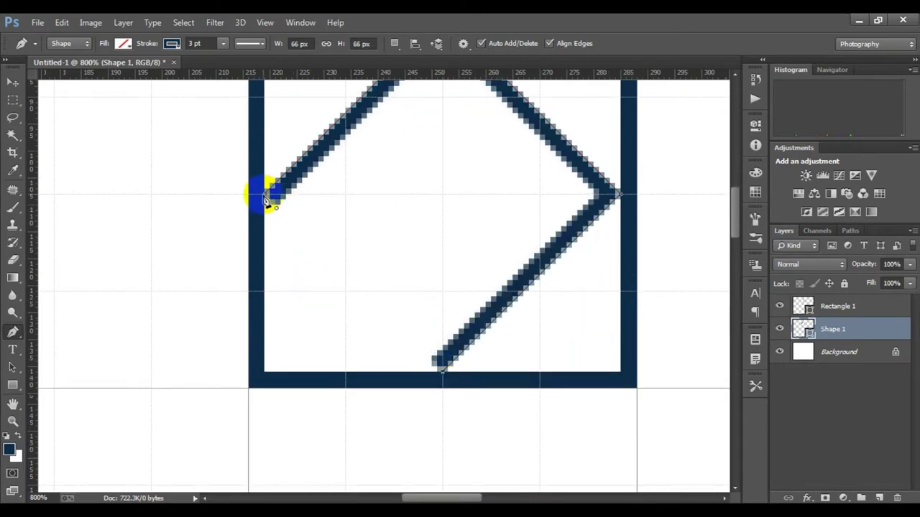
pyautogui.click(268, 197)
pyautogui.scroll(-5, 467, 319)
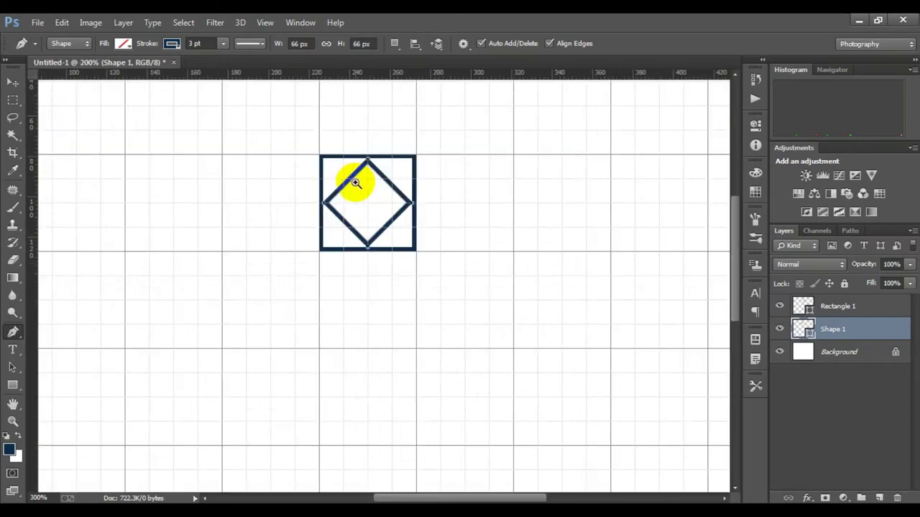
pyautogui.click(355, 182)
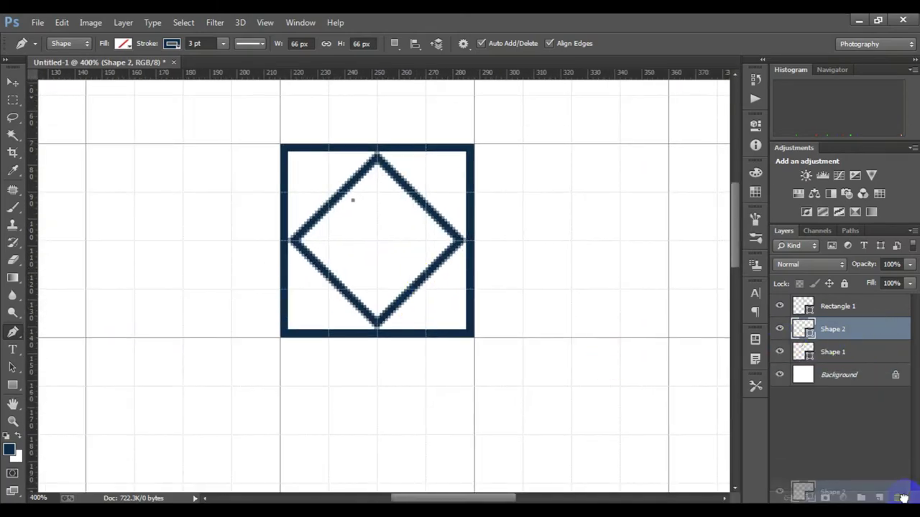
# - Delete the stray Shape 2 layer and undo an accidental path point
pyautogui.moveTo(871, 337); pyautogui.dragTo(897, 498)
pyautogui.click(853, 352)
pyautogui.keyDown('alt'); pyautogui.click(439, 249); pyautogui.keyUp('alt')
pyautogui.scroll(1, 353, 222)
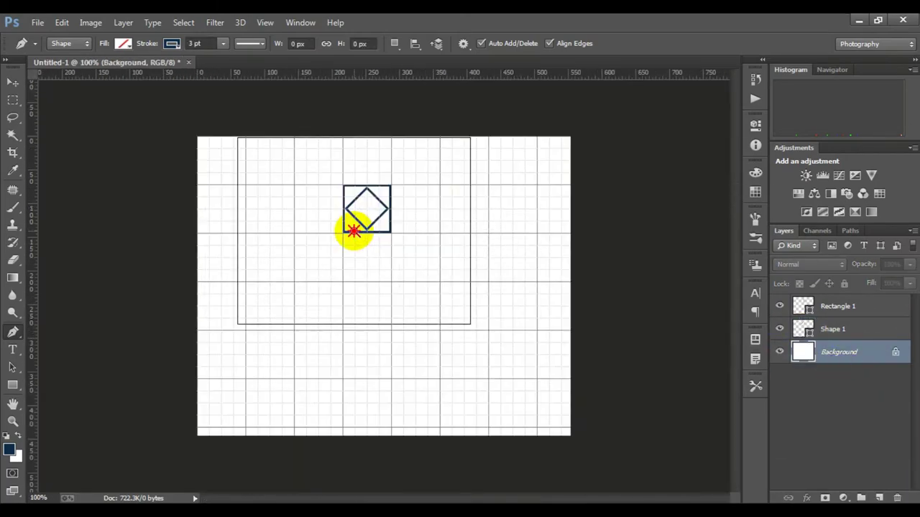
pyautogui.scroll(1, 405, 220)
pyautogui.scroll(1, 369, 352)
pyautogui.scroll(2, 389, 338)
pyautogui.scroll(1, 388, 338)
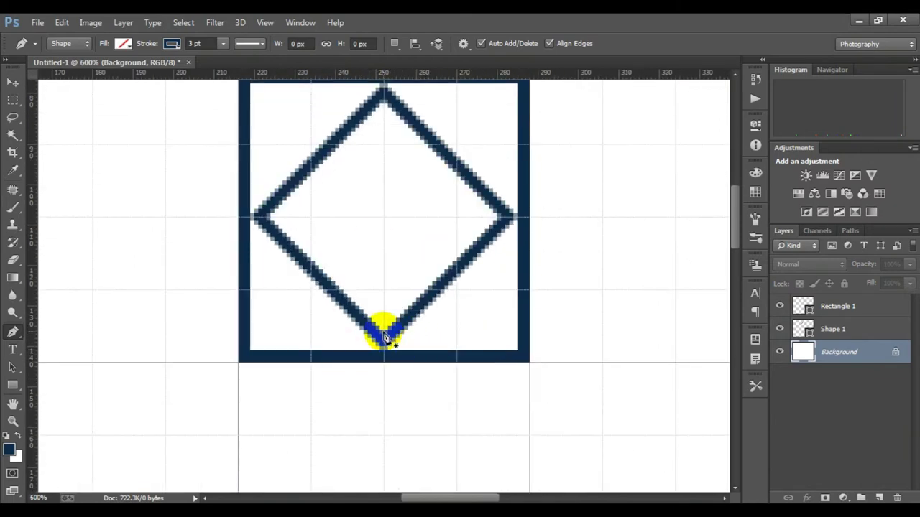
pyautogui.click(385, 338)
pyautogui.hotkey('ctrl', 'z')
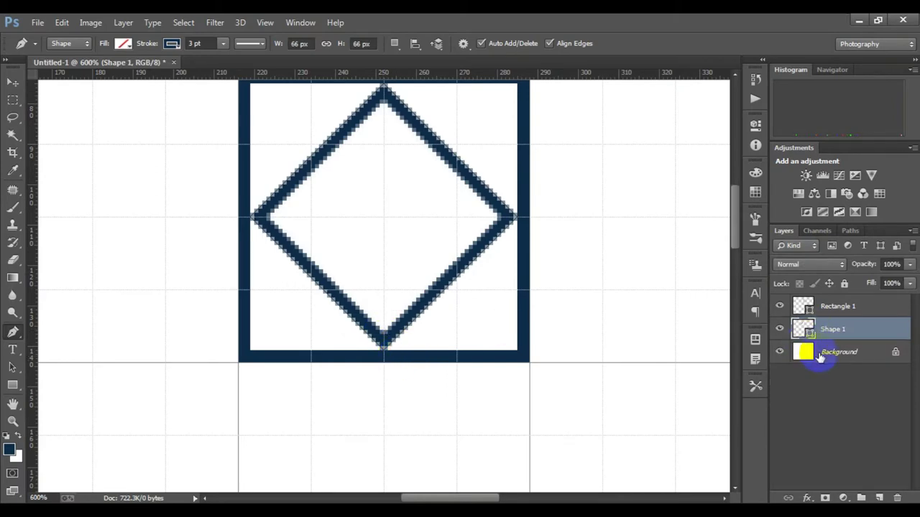
# - Free-transform the Shape 1 diamond wider and taller so its tips meet the square's sides
pyautogui.click(822, 352)
pyautogui.click(833, 329)
pyautogui.hotkey('ctrl', 't')
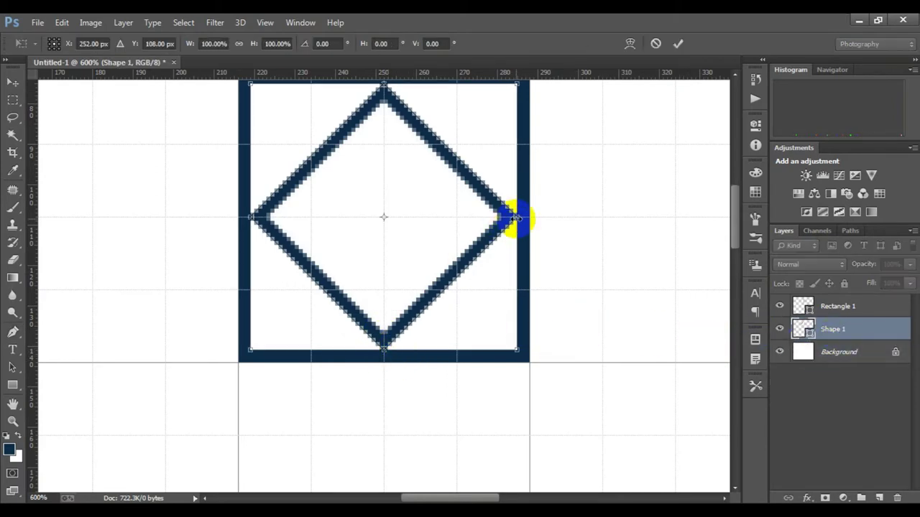
pyautogui.moveTo(515, 217); pyautogui.dragTo(523, 224)
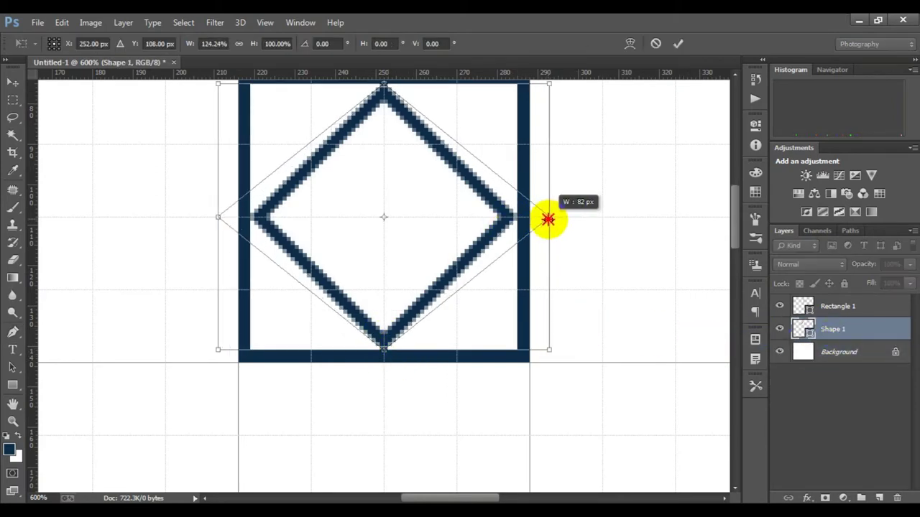
pyautogui.click(679, 43)
pyautogui.hotkey('ctrl', 't')
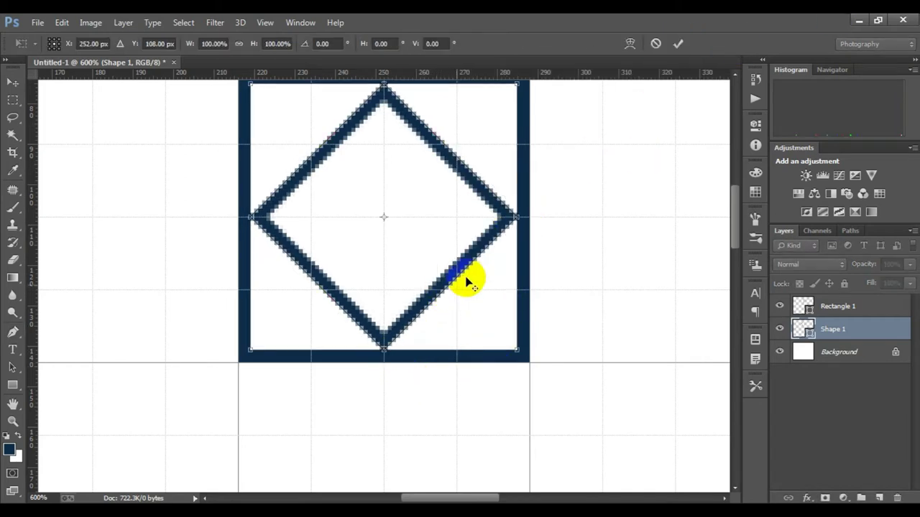
pyautogui.moveTo(383, 351)
pyautogui.mouseDown()
pyautogui.moveTo(384, 380)
pyautogui.moveTo(387, 362)
pyautogui.mouseUp()
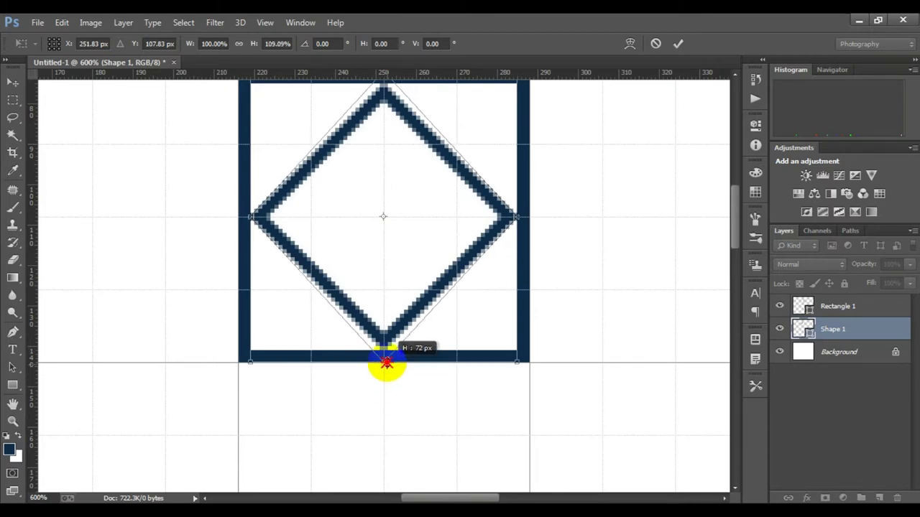
pyautogui.click(677, 44)
# - Select the Background layer and undo another stray path point
pyautogui.click(839, 352)
pyautogui.scroll(-2, 489, 335)
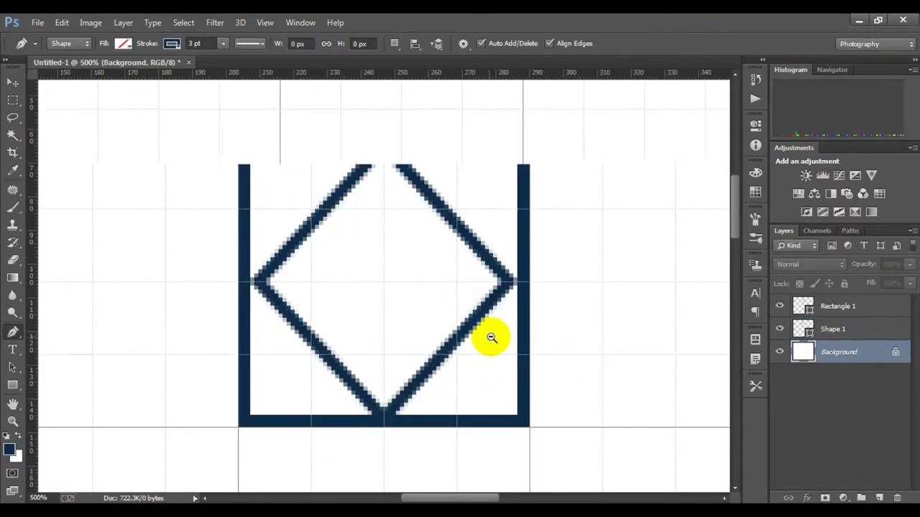
pyautogui.scroll(-2, 490, 338)
pyautogui.scroll(-4, 359, 230)
pyautogui.scroll(2, 366, 240)
pyautogui.scroll(2, 365, 240)
pyautogui.click(373, 310)
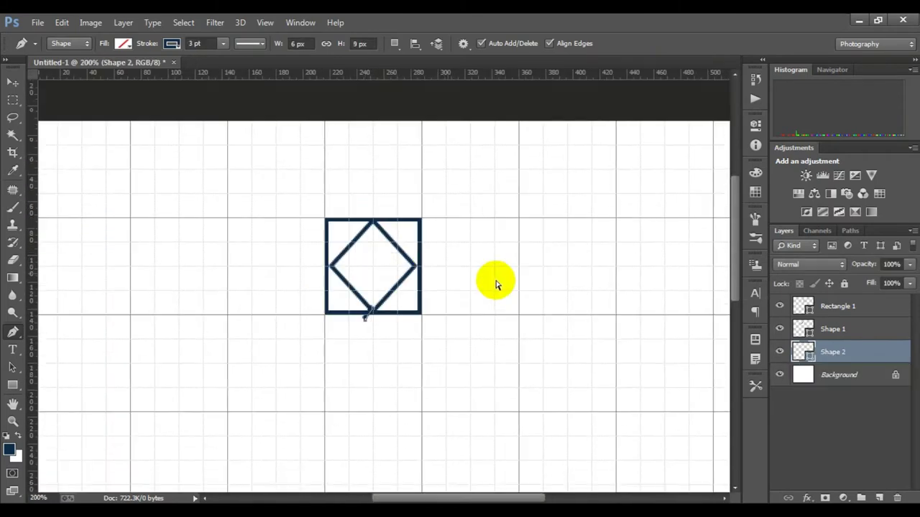
pyautogui.hotkey('ctrl', 'z')
pyautogui.scroll(1, 370, 274)
pyautogui.scroll(1, 381, 361)
pyautogui.scroll(1, 386, 352)
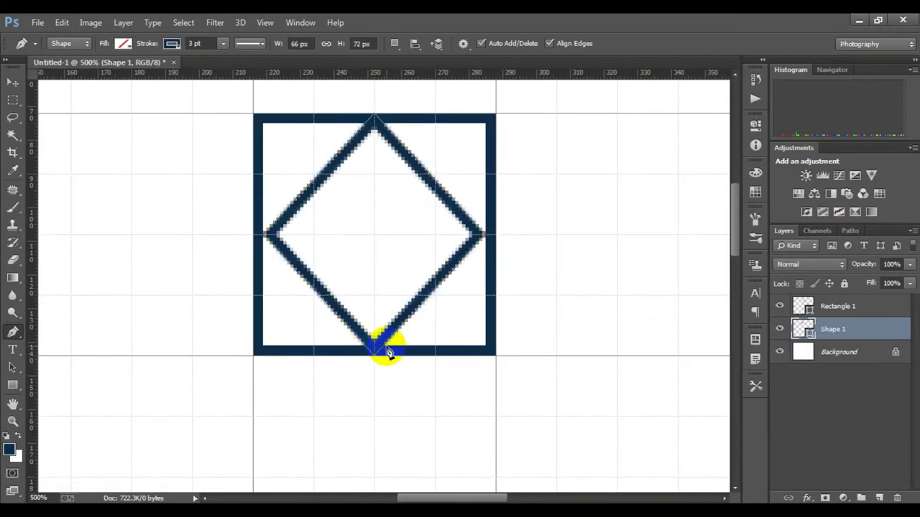
pyautogui.click(868, 359)
pyautogui.scroll(1, 407, 323)
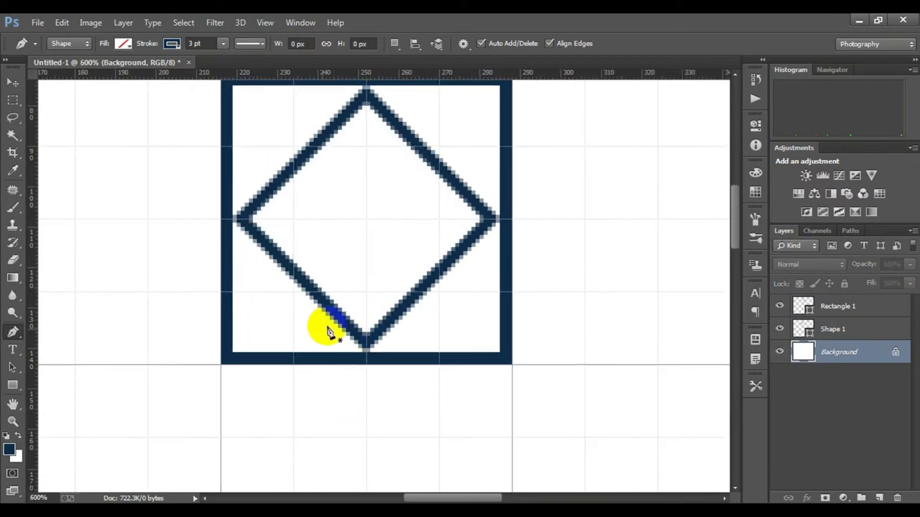
pyautogui.rightClick(13, 386)
# - Draw a thin vertical bar and move it to the left of the square
pyautogui.click(76, 381)
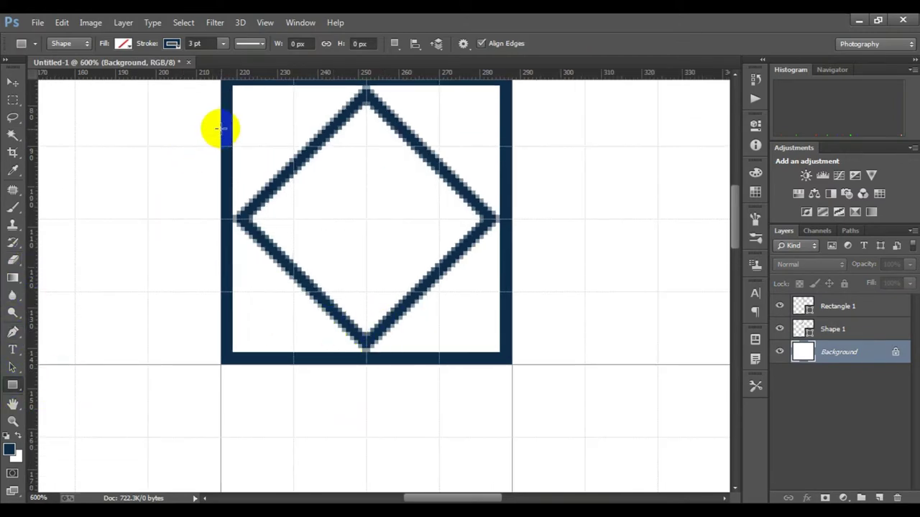
pyautogui.moveTo(225, 124); pyautogui.dragTo(228, 363)
pyautogui.rightClick(848, 355)
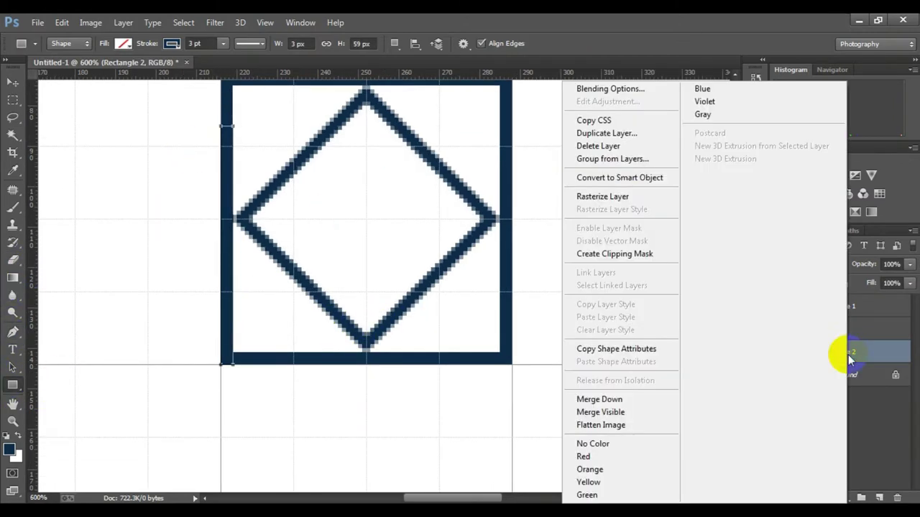
pyautogui.click(830, 368)
pyautogui.hotkey('ctrl', 't')
pyautogui.moveTo(225, 215); pyautogui.dragTo(142, 248)
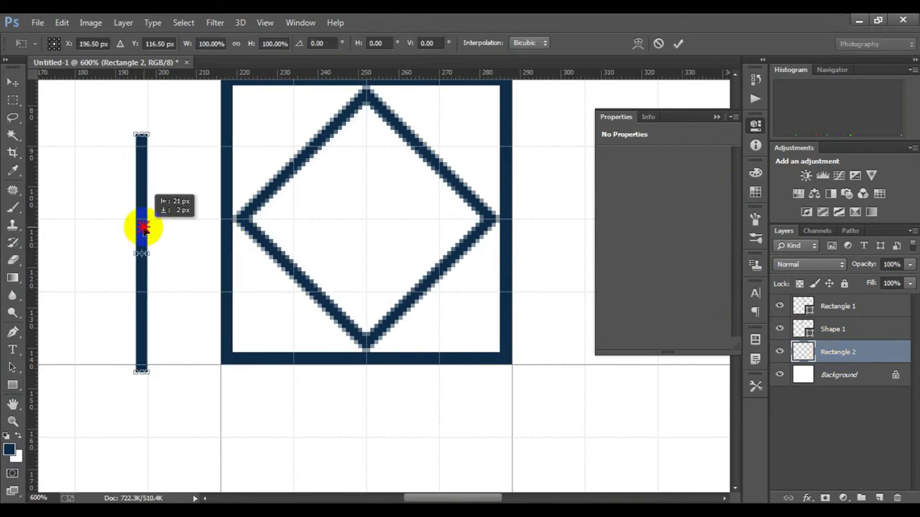
pyautogui.press('Return')
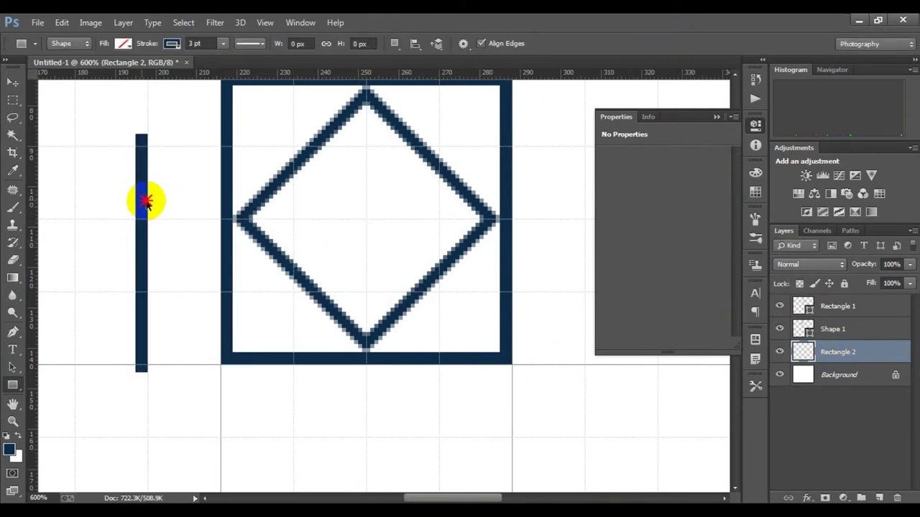
# - Duplicate the bar, rotate it onto the diamond's lower-left edge, and shorten it
pyautogui.click(13, 83)
pyautogui.moveTo(143, 246); pyautogui.dragTo(324, 246)
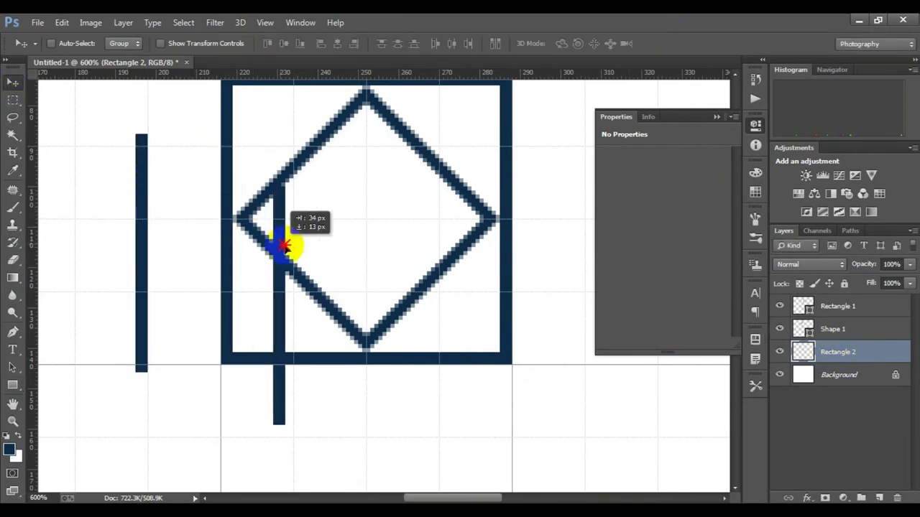
pyautogui.hotkey('ctrl', 't')
pyautogui.moveTo(328, 425)
pyautogui.mouseDown()
pyautogui.moveTo(386, 384)
pyautogui.moveTo(339, 355)
pyautogui.moveTo(356, 331)
pyautogui.mouseUp()
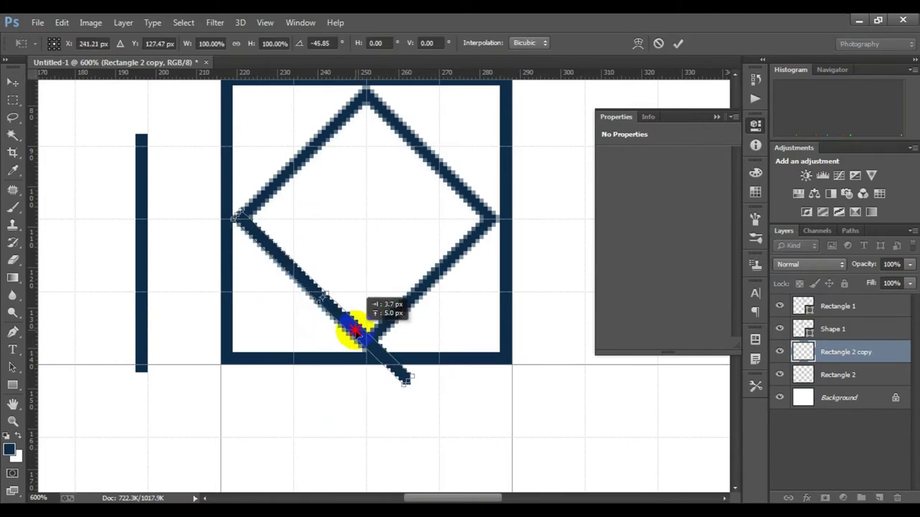
pyautogui.scroll(1, 354, 331)
pyautogui.scroll(2, 371, 319)
pyautogui.moveTo(442, 442); pyautogui.dragTo(390, 422)
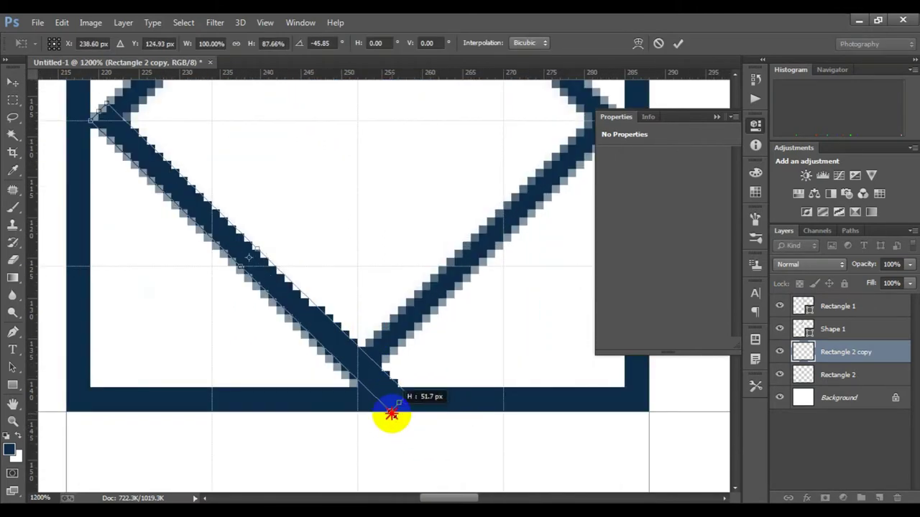
pyautogui.scroll(1, 395, 388)
pyautogui.press('Return')
pyautogui.scroll(-2, 431, 288)
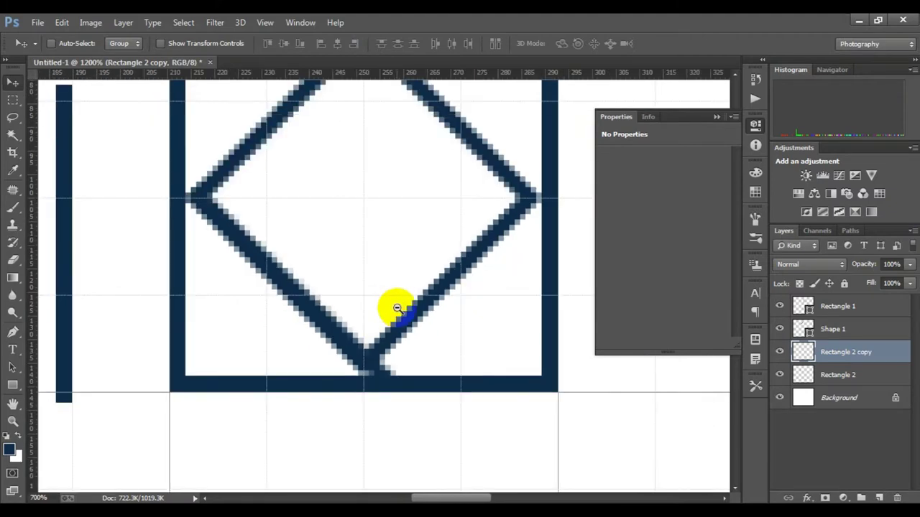
pyautogui.scroll(-1, 396, 308)
pyautogui.scroll(-3, 397, 308)
pyautogui.scroll(3, 376, 246)
pyautogui.scroll(1, 376, 245)
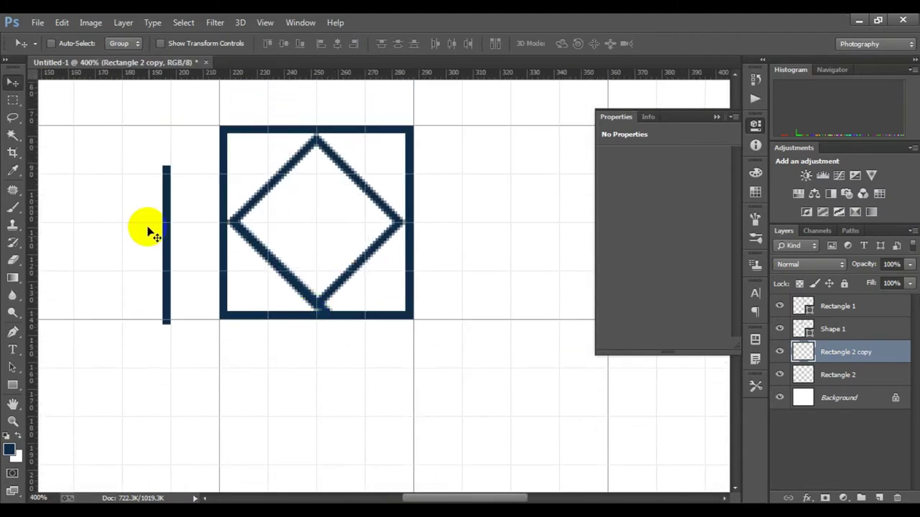
# - Duplicate the bar again, rotate about 45°, and fit it along the diamond's lower-right edge
pyautogui.moveTo(154, 211); pyautogui.dragTo(307, 248)
pyautogui.hotkey('ctrl', 't')
pyautogui.moveTo(323, 374); pyautogui.dragTo(238, 382)
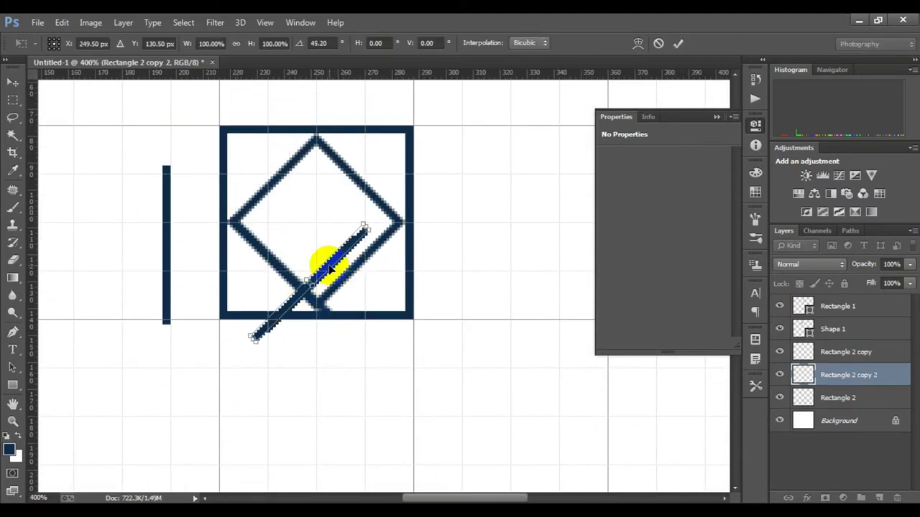
pyautogui.moveTo(324, 263); pyautogui.dragTo(335, 277)
pyautogui.scroll(2, 348, 237)
pyautogui.moveTo(224, 422); pyautogui.dragTo(281, 370)
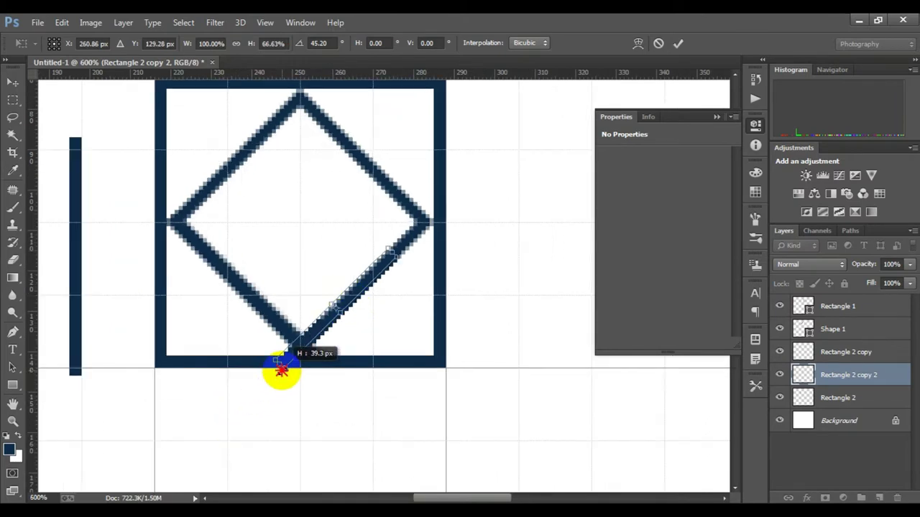
pyautogui.click(677, 43)
pyautogui.scroll(1, 301, 323)
pyautogui.scroll(-1, 431, 338)
# - Duplicate a third bar and rotate it about 45° across the diamond's bottom corner
pyautogui.rightClick(841, 306)
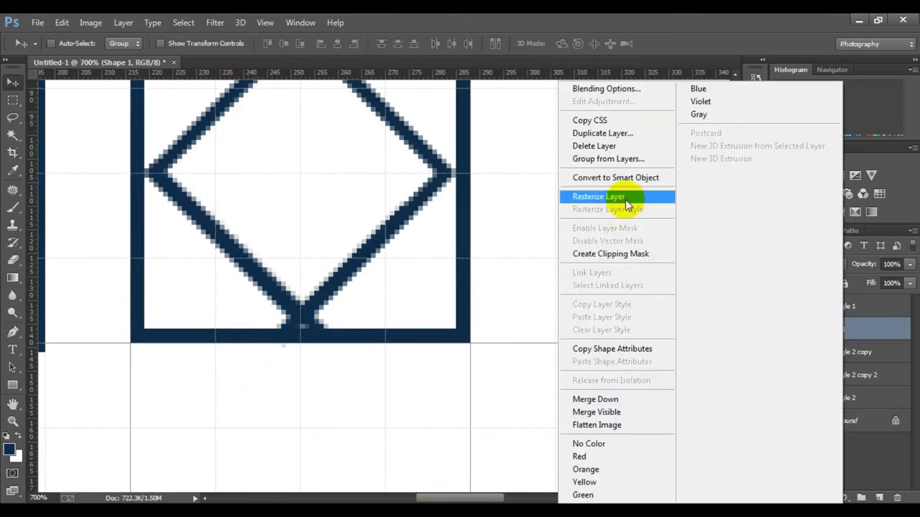
pyautogui.press('Escape')
pyautogui.scroll(1, 366, 329)
pyautogui.scroll(1, 431, 309)
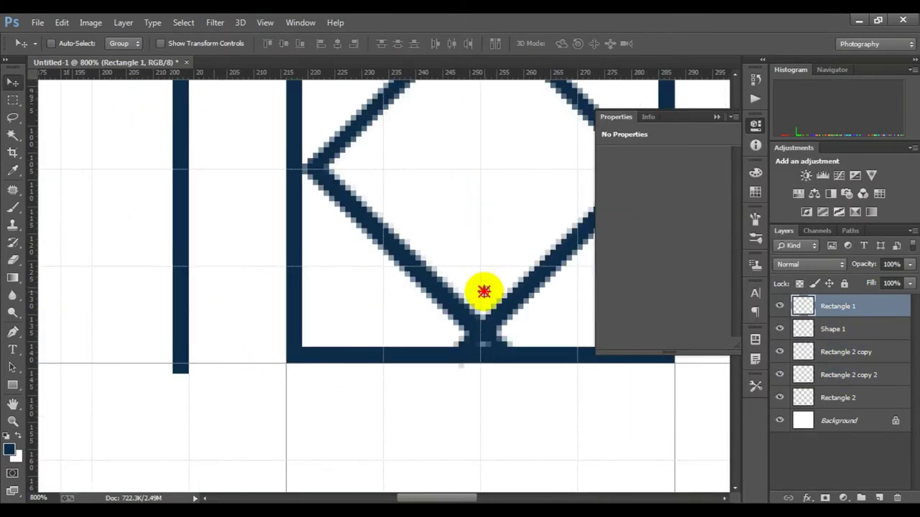
pyautogui.moveTo(483, 292); pyautogui.dragTo(407, 251)
pyautogui.hotkey('ctrl', 't')
pyautogui.moveTo(472, 416)
pyautogui.mouseDown()
pyautogui.moveTo(452, 334)
pyautogui.moveTo(404, 330)
pyautogui.mouseUp()
pyautogui.scroll(1, 452, 335)
pyautogui.scroll(1, 404, 334)
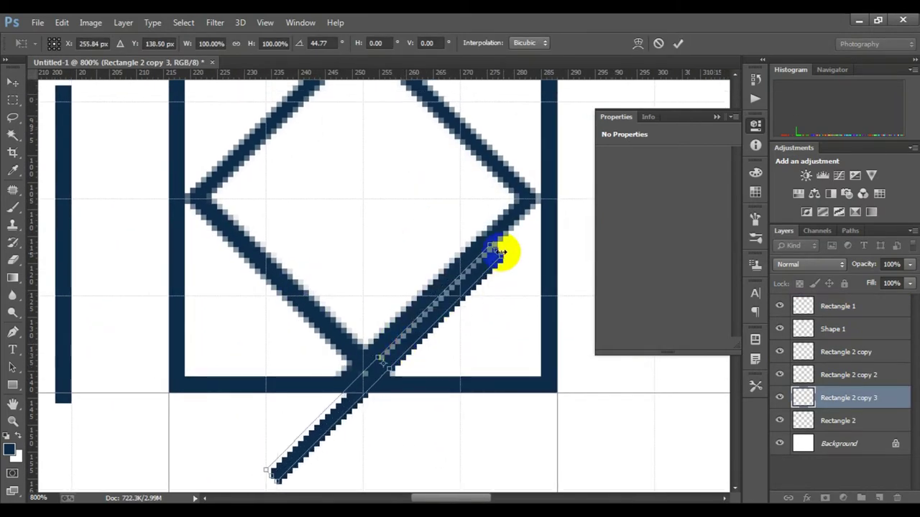
pyautogui.click(691, 45)
# - Compare the design with a diagonal bar hidden, then hide the Rectangle 2 copy 3 bar and deselect
pyautogui.press('w')
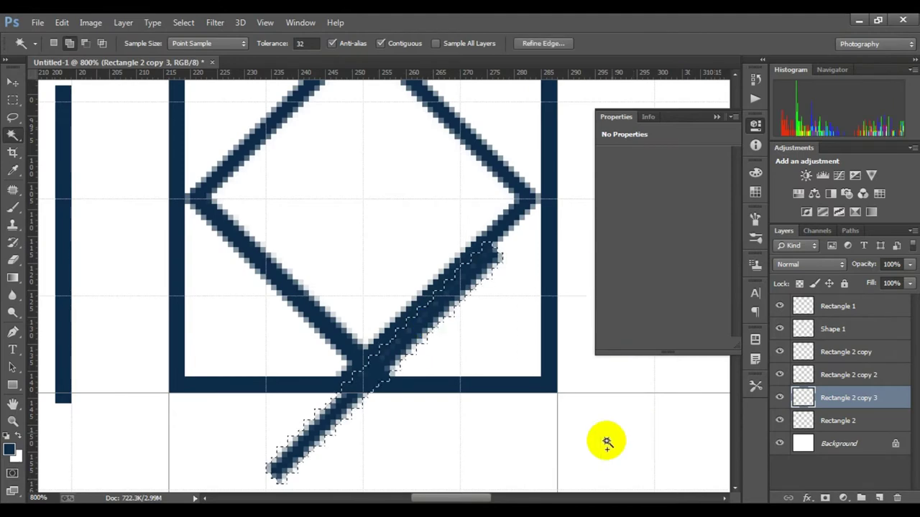
pyautogui.hotkey('ctrl', '-')
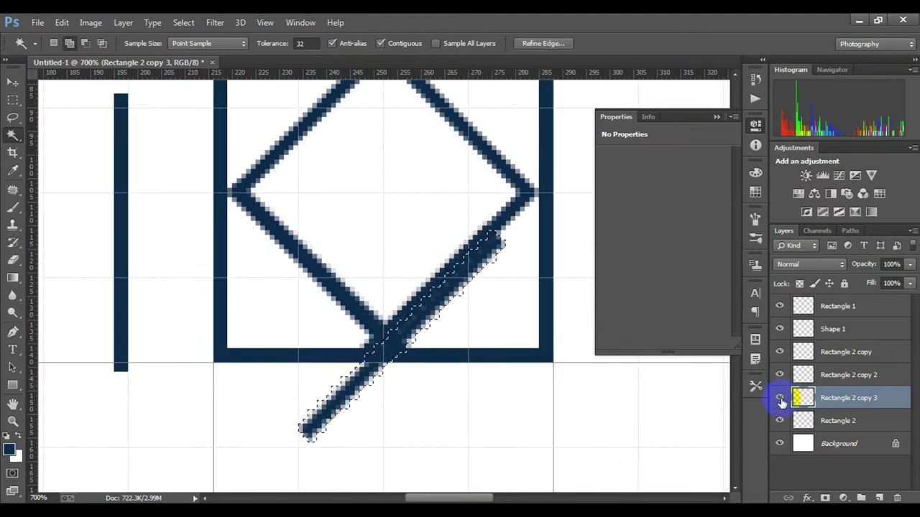
pyautogui.click(777, 353)
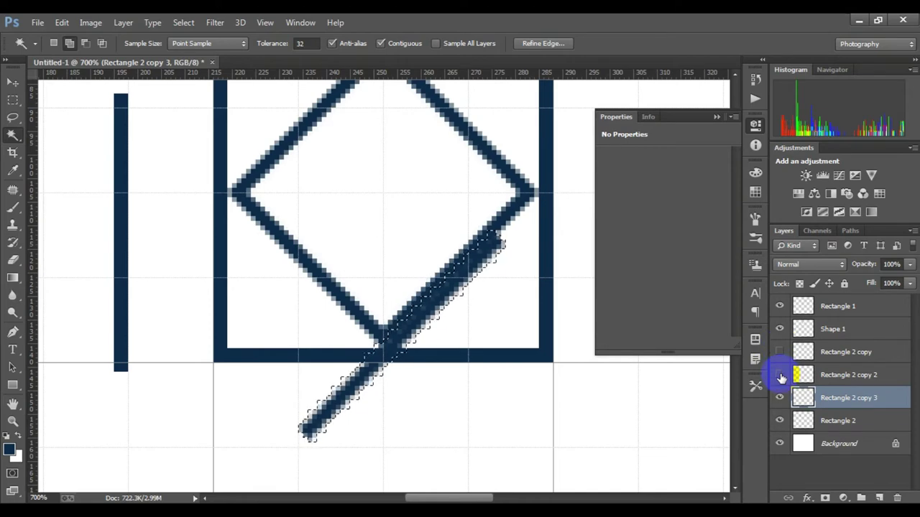
pyautogui.click(780, 352)
pyautogui.click(820, 357)
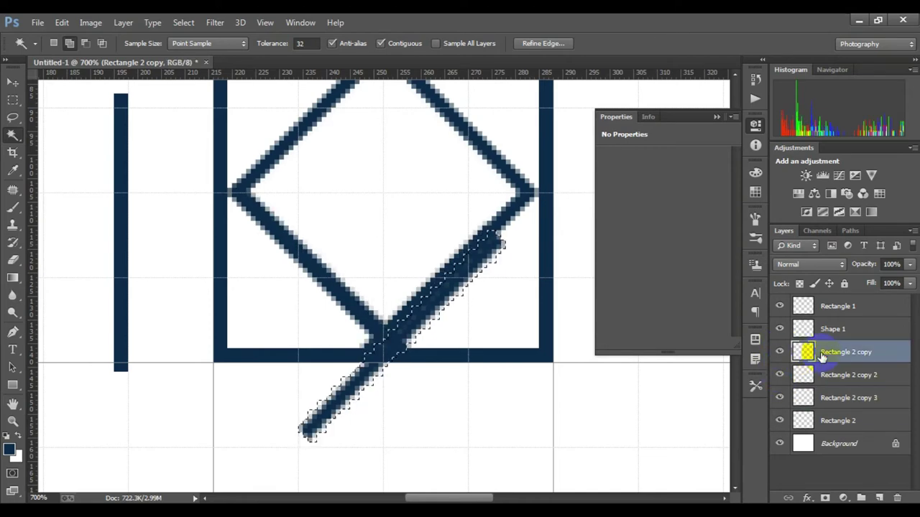
pyautogui.click(834, 329)
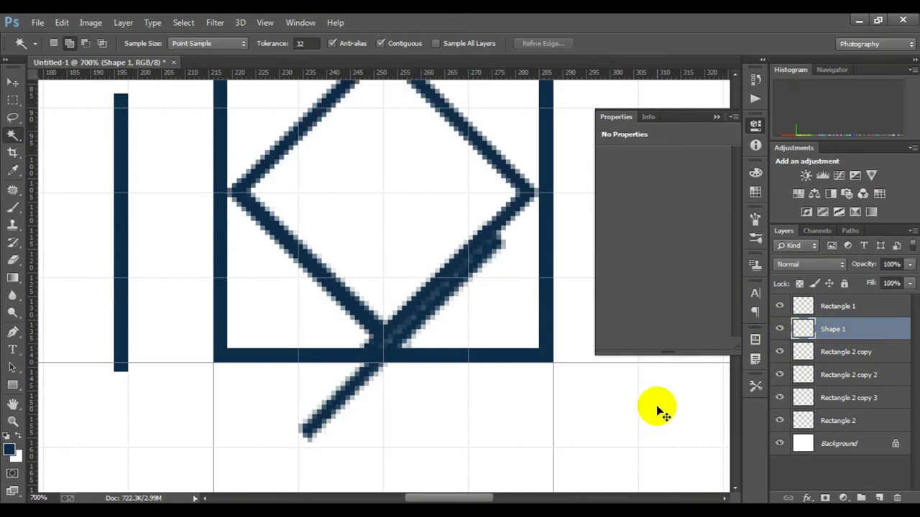
pyautogui.scroll(-2, 485, 369)
pyautogui.click(780, 398)
pyautogui.hotkey('ctrl', 'd')
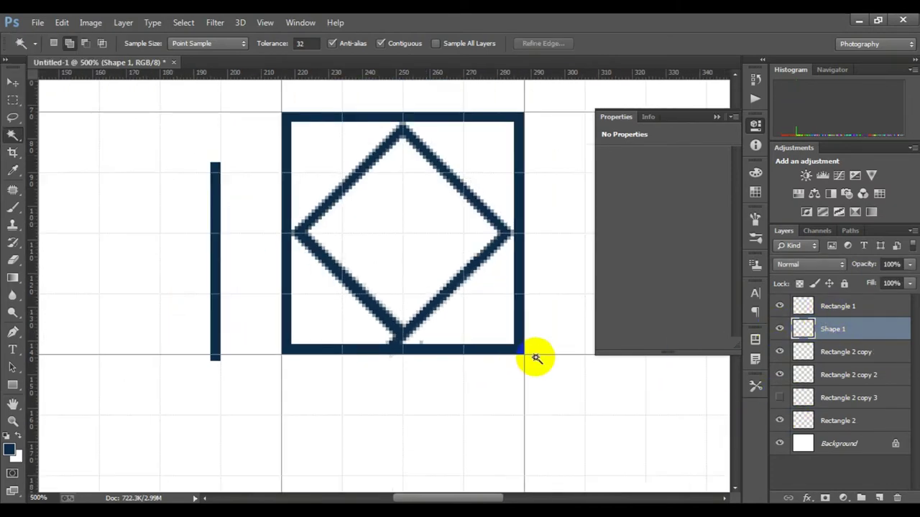
# - Select the Rectangle 1 layer, then the Shape 1 layer
pyautogui.click(834, 307)
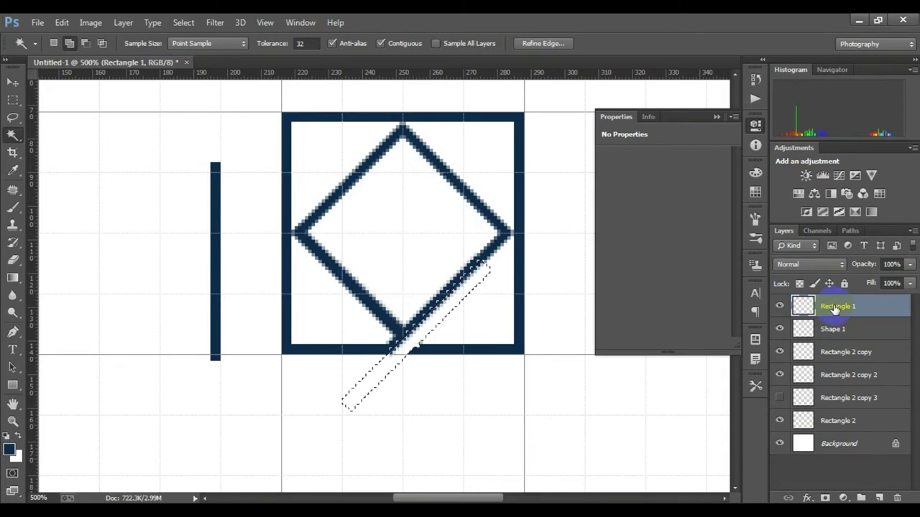
pyautogui.hotkey('alt', 'space')
pyautogui.scroll(-2, 456, 343)
pyautogui.scroll(-5, 372, 236)
pyautogui.scroll(5, 372, 236)
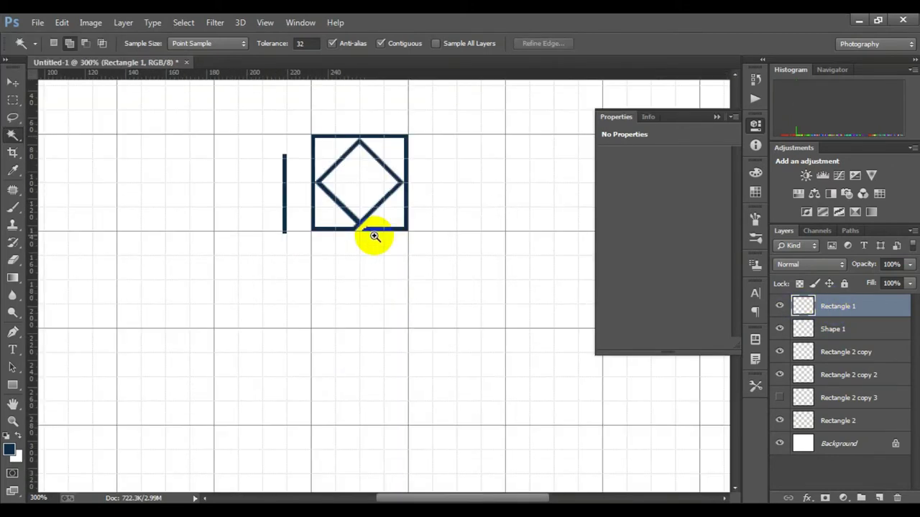
pyautogui.scroll(1, 375, 236)
pyautogui.click(804, 328)
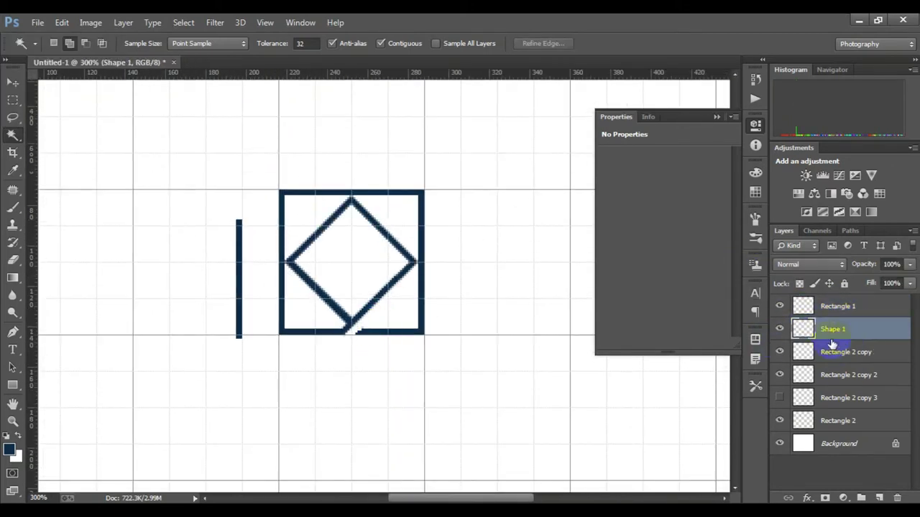
# - Pick a strong red colour and fill the Shape 1 diamond outline with it
pyautogui.click(10, 450)
pyautogui.click(648, 117)
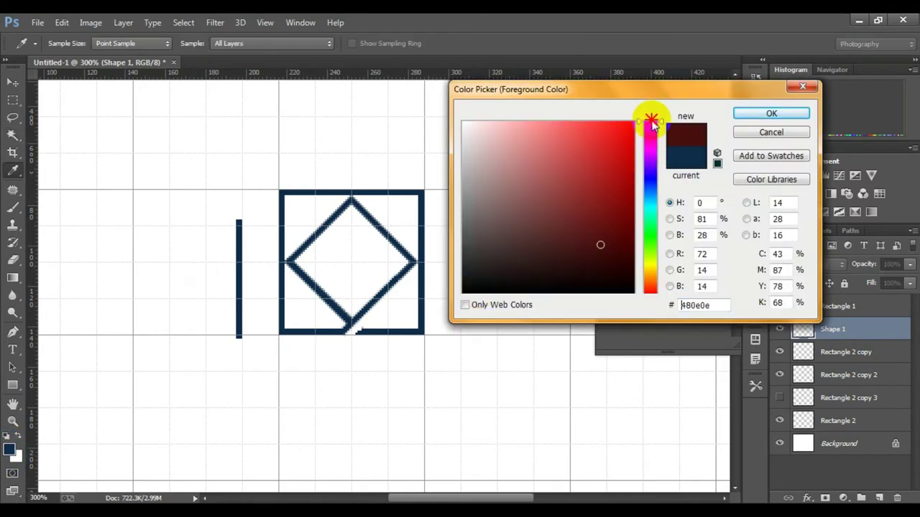
pyautogui.click(630, 122)
pyautogui.click(761, 115)
pyautogui.click(834, 307)
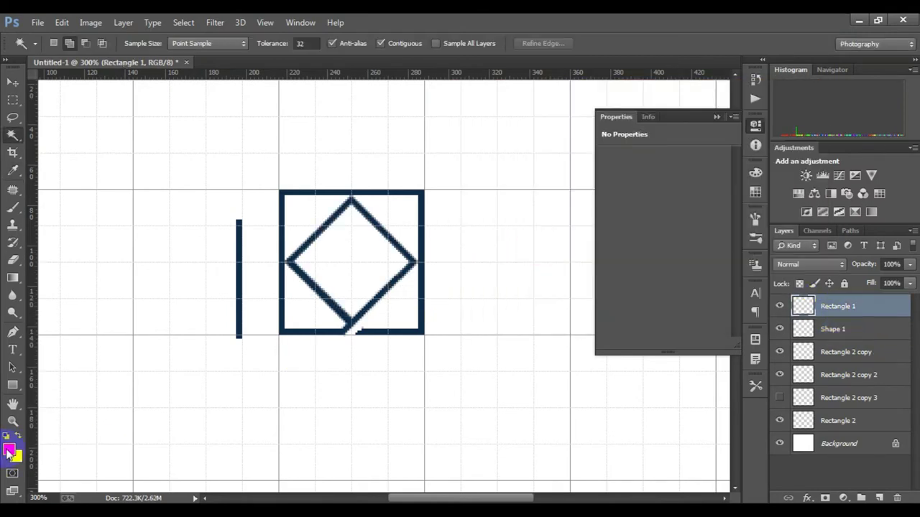
pyautogui.press('x')
pyautogui.hotkey('ctrl', 'shift', 'BackSpace')
pyautogui.hotkey('ctrl', 'z')
pyautogui.click(833, 329)
pyautogui.hotkey('ctrl', 'shift', 'BackSpace')
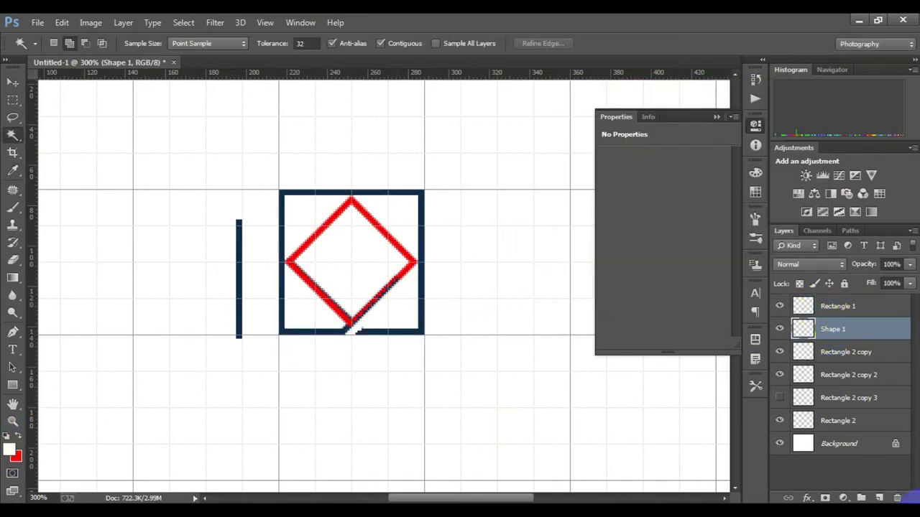
# - Fill the Rectangle 2 copy 2 diagonal and the Rectangle 1 square outline with red
pyautogui.click(875, 360)
pyautogui.click(871, 374)
pyautogui.hotkey('ctrl', 'shift', 'BackSpace')
pyautogui.click(846, 399)
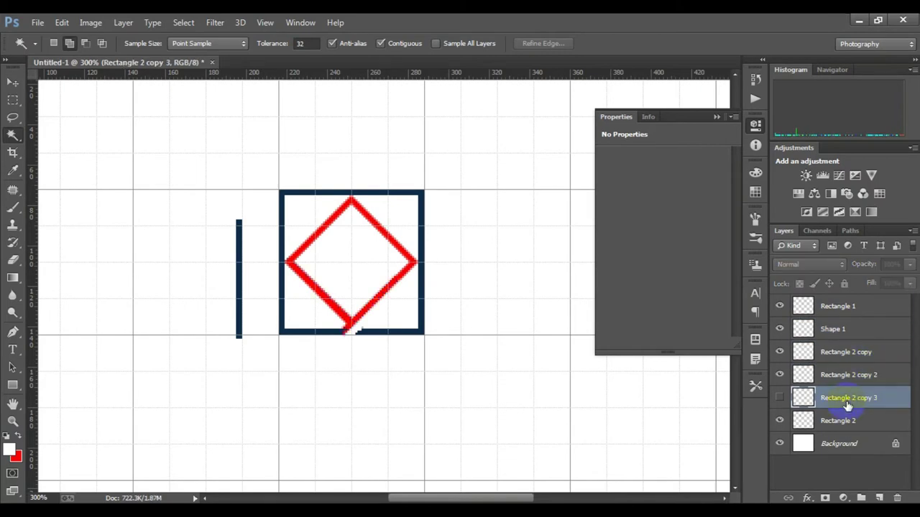
pyautogui.click(779, 397)
pyautogui.click(838, 421)
pyautogui.scroll(1, 392, 332)
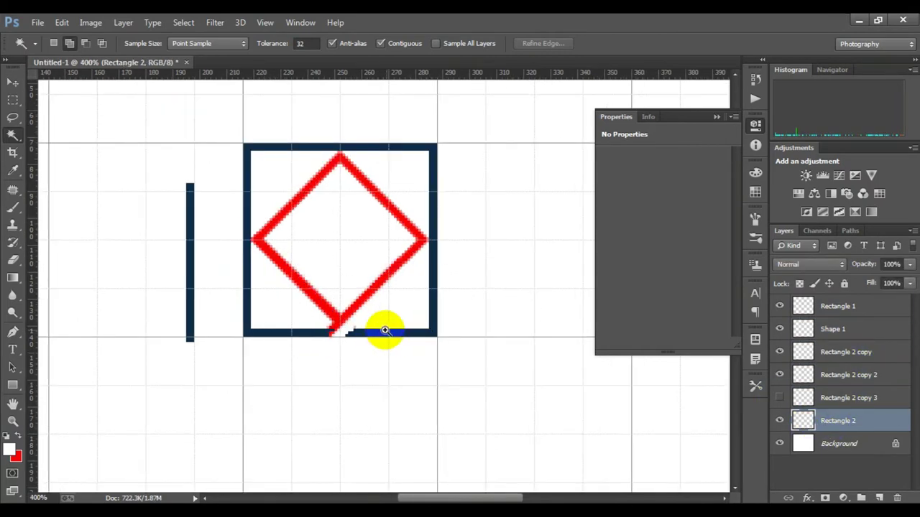
pyautogui.scroll(1, 381, 328)
pyautogui.click(837, 307)
pyautogui.hotkey('ctrl', 'shift', 'BackSpace')
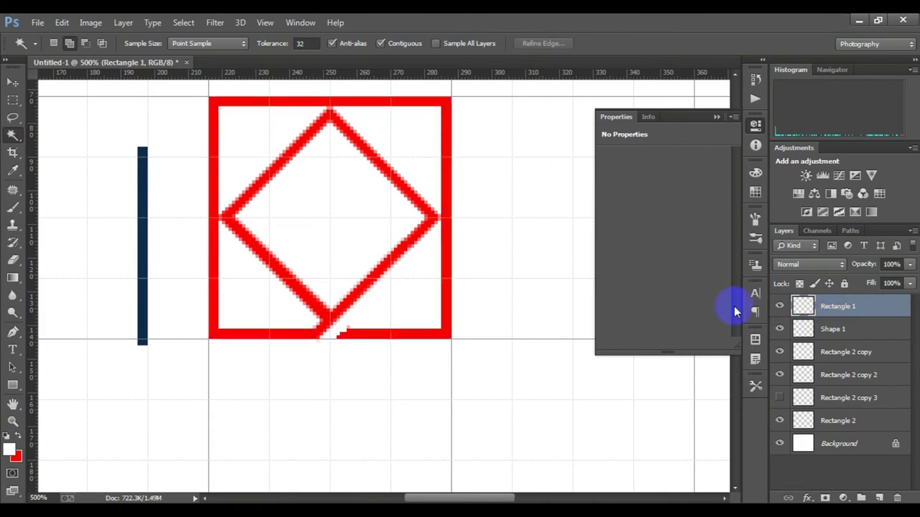
# - Delete the Rectangle 2 copy 3 and Rectangle 2 layers
pyautogui.scroll(-2, 422, 297)
pyautogui.click(716, 116)
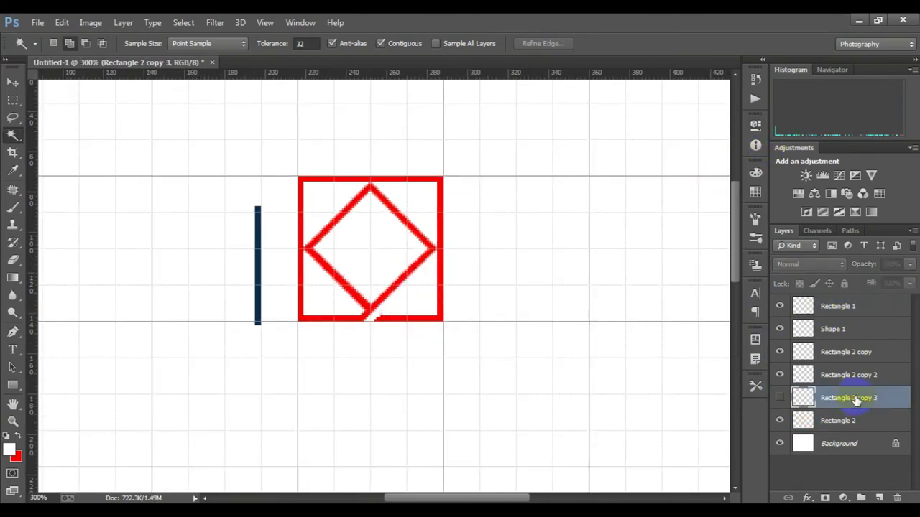
pyautogui.moveTo(854, 400); pyautogui.dragTo(896, 498)
pyautogui.moveTo(848, 399); pyautogui.dragTo(897, 497)
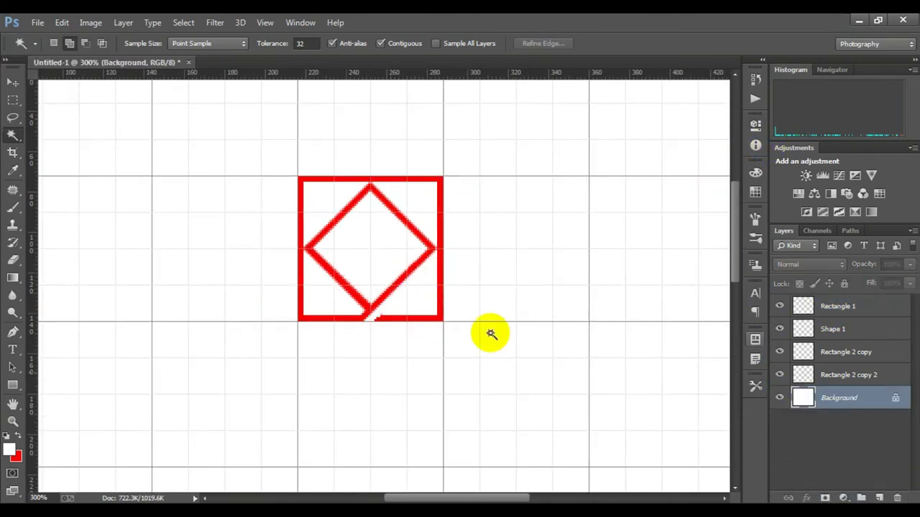
# - Duplicate the red square outline, enlarge the copy to 112.5%, then discard it
pyautogui.click(827, 314)
pyautogui.hotkey('ctrl', 'j')
pyautogui.hotkey('ctrl', 't')
pyautogui.moveTo(452, 324); pyautogui.dragTo(451, 331)
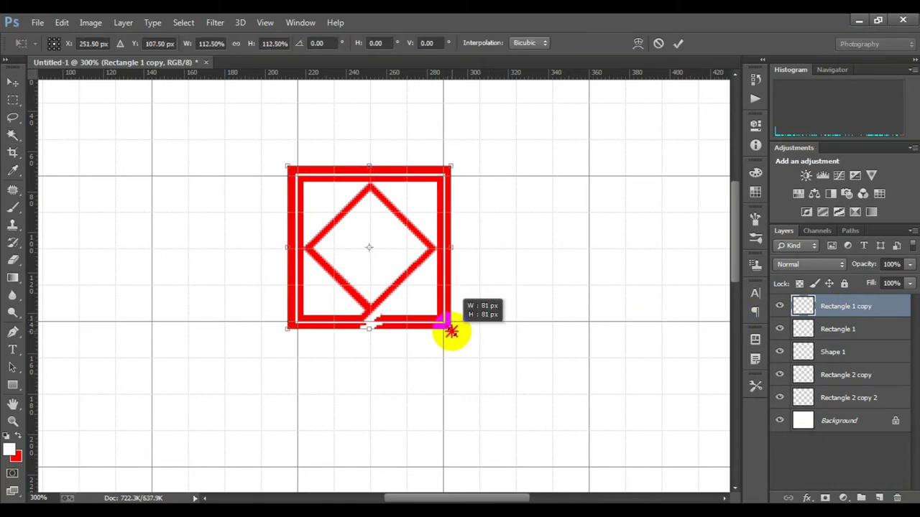
pyautogui.click(678, 43)
pyautogui.press('Delete')
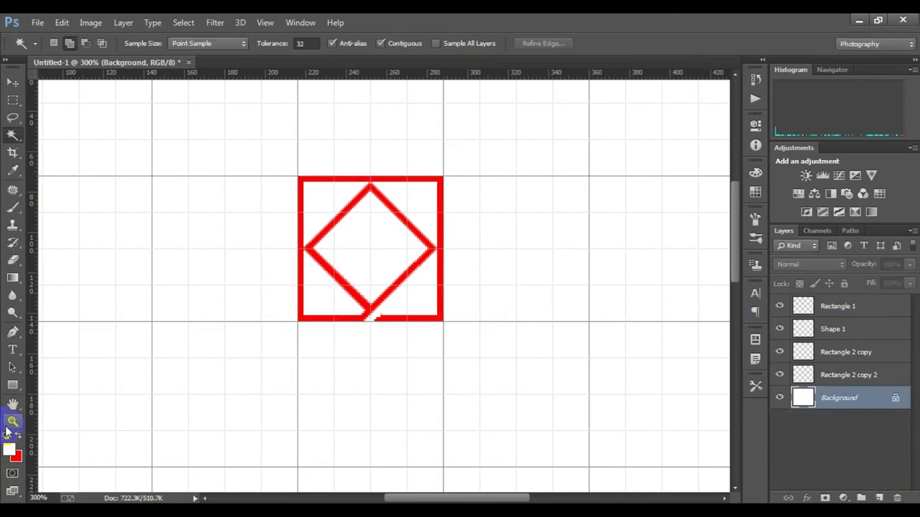
# - Draw a dark blue 3 pt square outline, about 81 px, around the red mark
pyautogui.press('u')
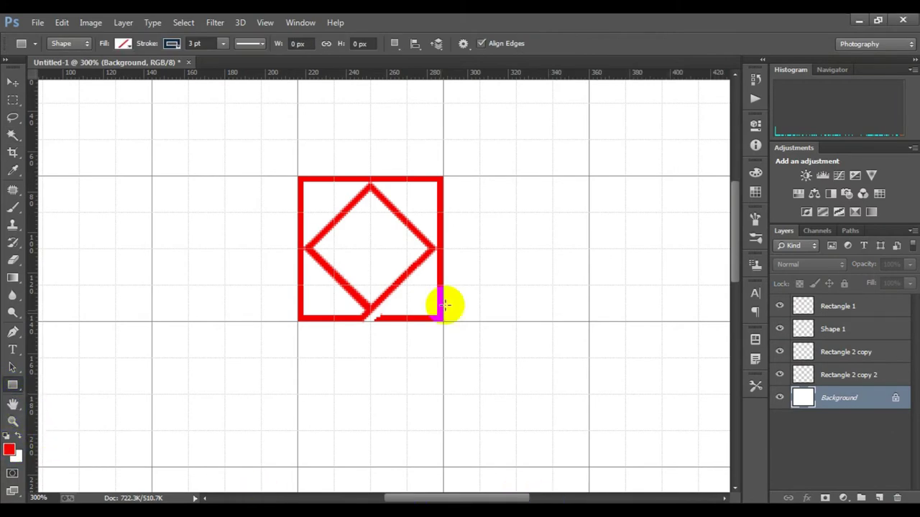
pyautogui.click(9, 451)
pyautogui.click(785, 128)
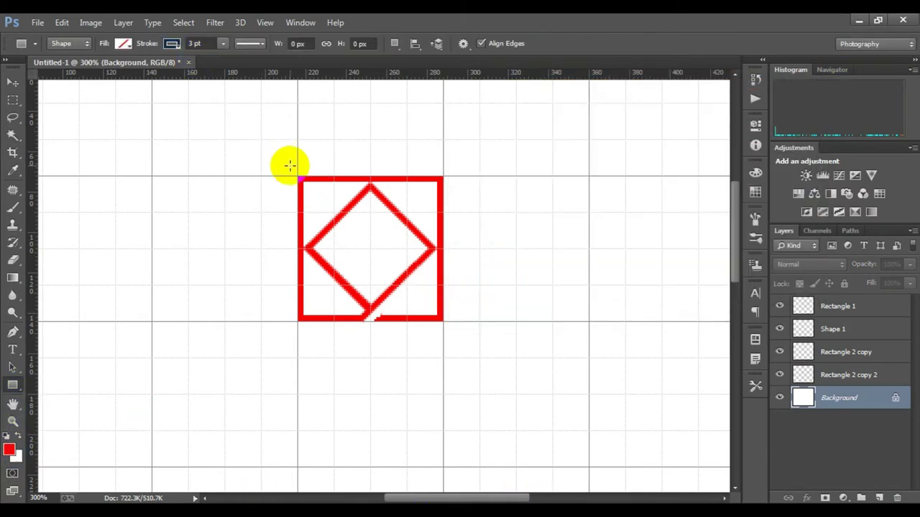
pyautogui.moveTo(290, 166); pyautogui.dragTo(451, 333)
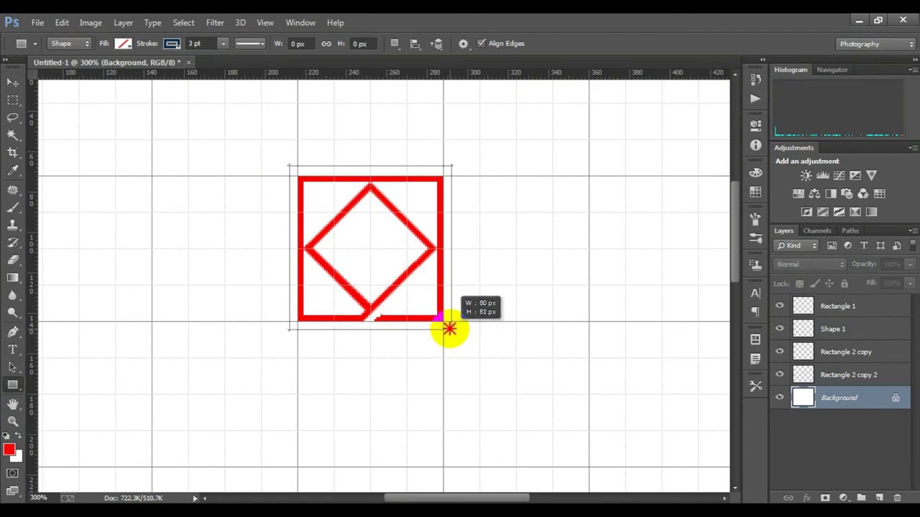
pyautogui.moveTo(448, 329); pyautogui.dragTo(451, 330)
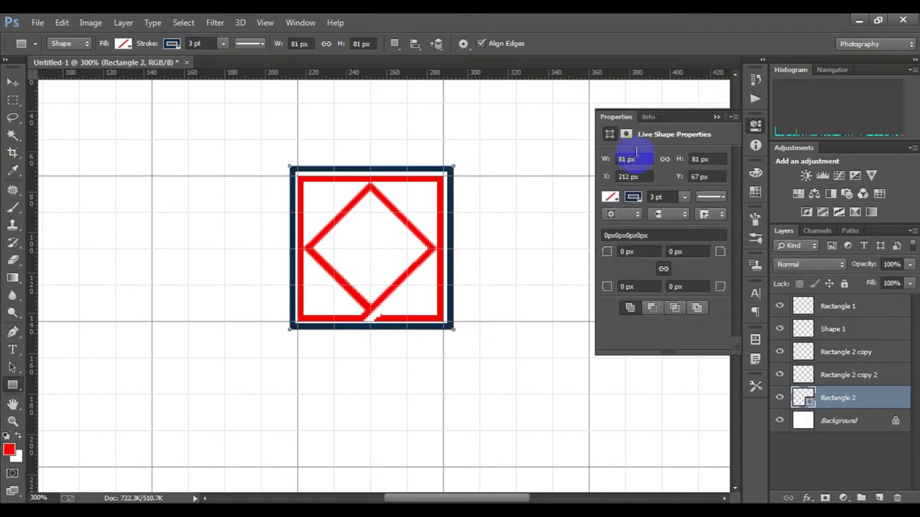
pyautogui.click(801, 421)
# - Enlarge the dark blue Rectangle 2 square slightly and move its top edge down
pyautogui.click(846, 400)
pyautogui.hotkey('ctrl', 't')
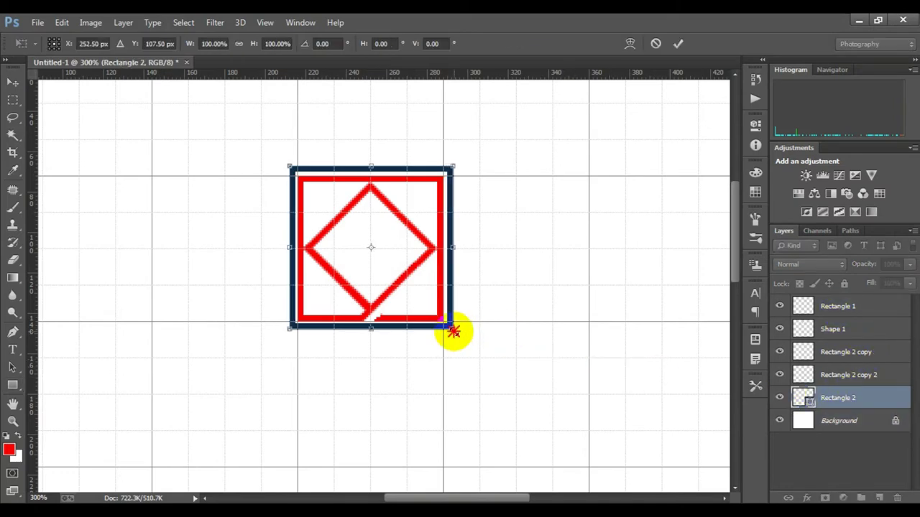
pyautogui.moveTo(453, 331); pyautogui.dragTo(458, 333)
pyautogui.click(678, 43)
pyautogui.hotkey('ctrl', 't')
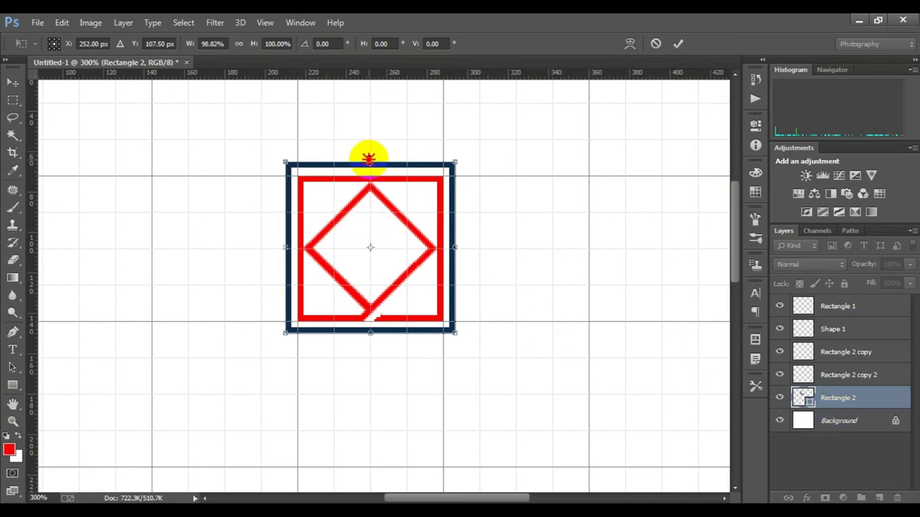
pyautogui.moveTo(368, 158); pyautogui.dragTo(366, 187)
pyautogui.click(677, 43)
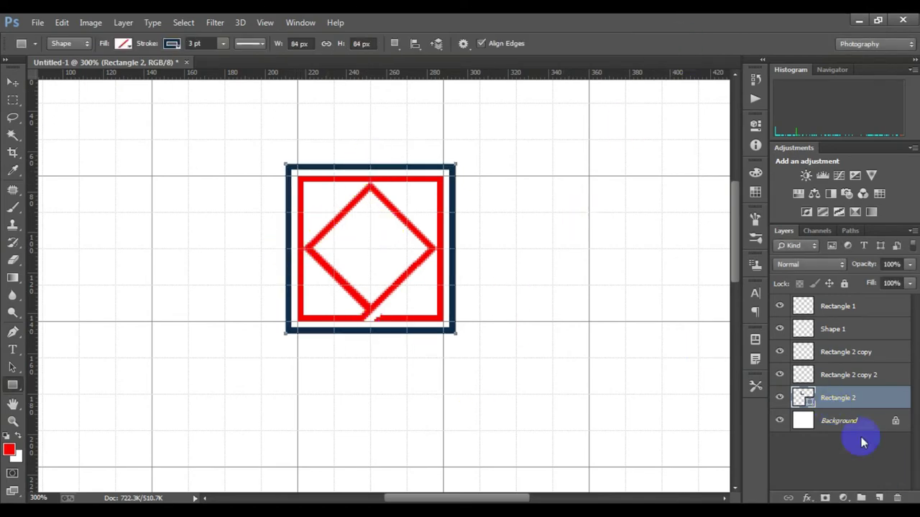
# - Rasterize Rectangle 2, group all logo shape layers into Group 1, and hide the grid
pyautogui.click(855, 422)
pyautogui.moveTo(421, 297); pyautogui.dragTo(365, 230)
pyautogui.rightClick(840, 401)
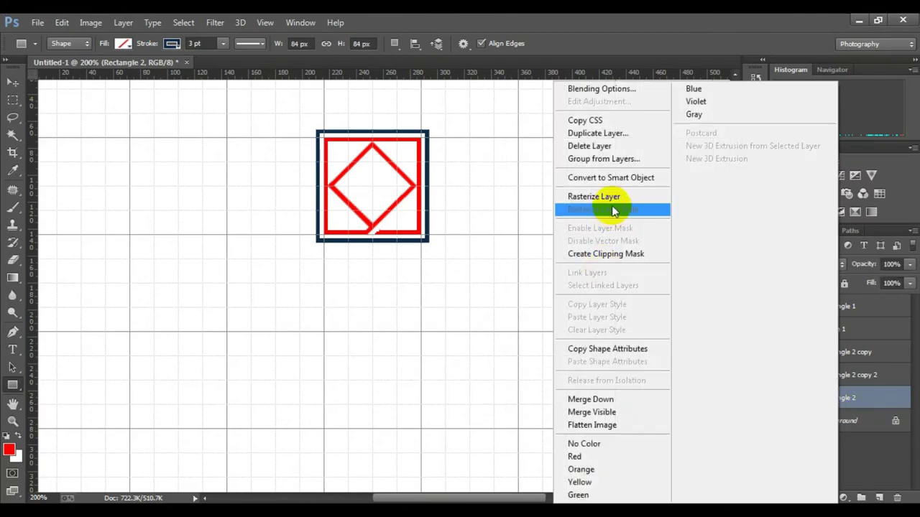
pyautogui.click(616, 203)
pyautogui.keyDown('shift'); pyautogui.click(837, 306); pyautogui.keyUp('shift')
pyautogui.hotkey('ctrl', 'g')
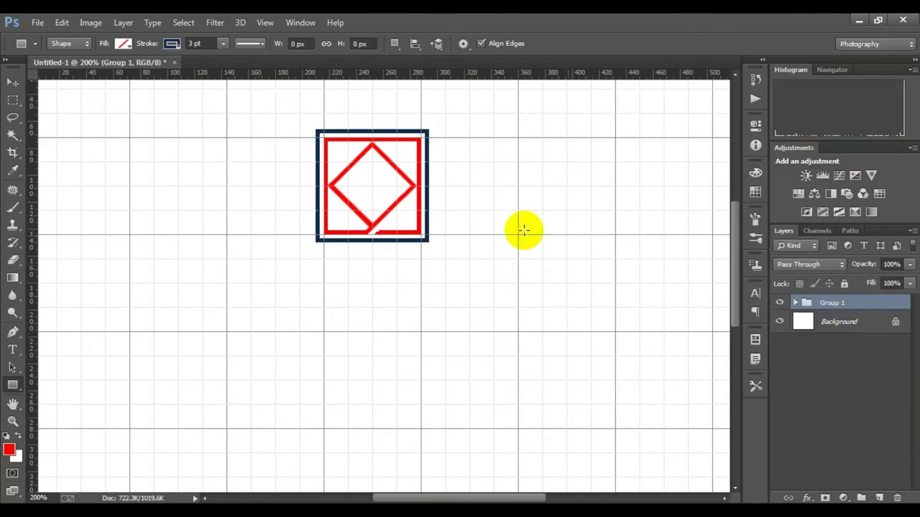
pyautogui.click(266, 23)
pyautogui.click(277, 222)
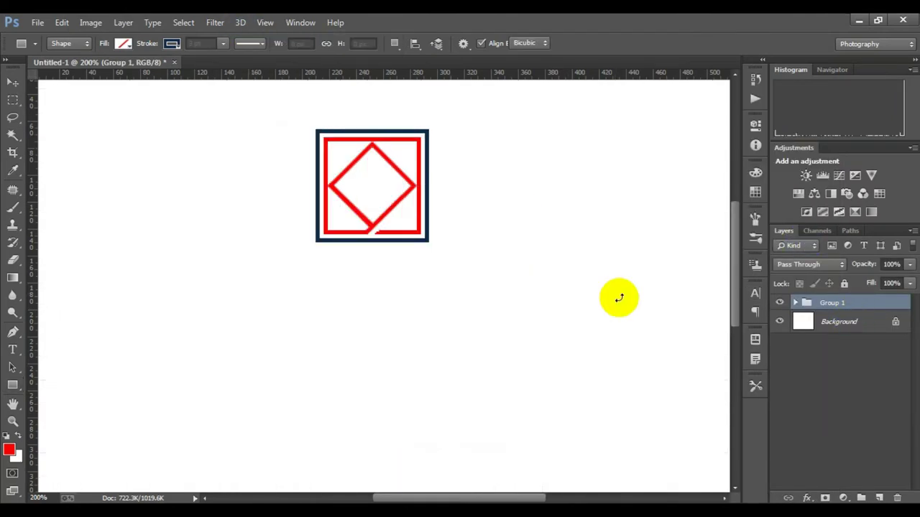
# - Resize the grouped logo from its centre and set the view to about 200%
pyautogui.hotkey('ctrl', 't')
pyautogui.moveTo(428, 241); pyautogui.dragTo(545, 370)
pyautogui.hotkey('ctrl', '-')
pyautogui.hotkey('ctrl', '-')
pyautogui.click(674, 45)
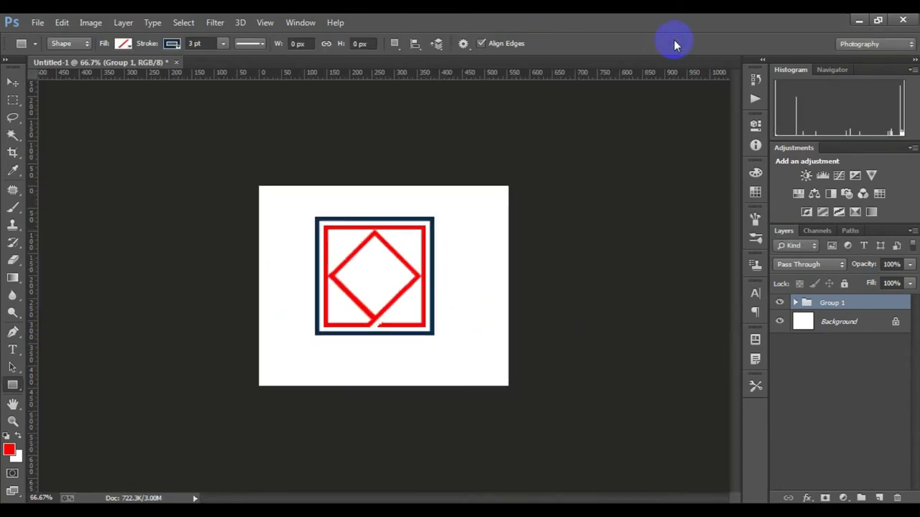
pyautogui.hotkey('ctrl', '-')
pyautogui.hotkey('ctrl', '-')
pyautogui.hotkey('ctrl', '+')
pyautogui.hotkey('ctrl', '+')
pyautogui.hotkey('ctrl', '+')
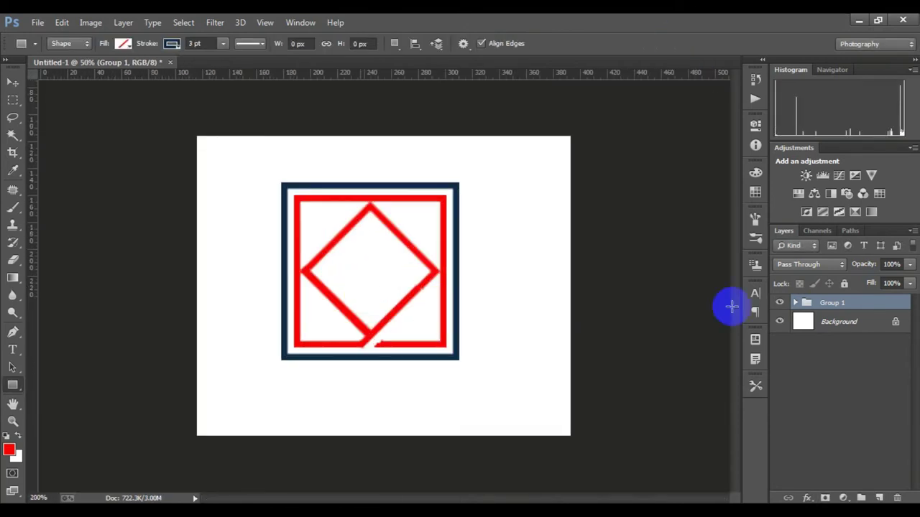
pyautogui.hotkey('ctrl', '+')
pyautogui.hotkey('ctrl', '-')
# - Shrink Group 1 to about 49% and move it up toward the top centre
pyautogui.hotkey('ctrl', 't')
pyautogui.moveTo(456, 362); pyautogui.dragTo(418, 322)
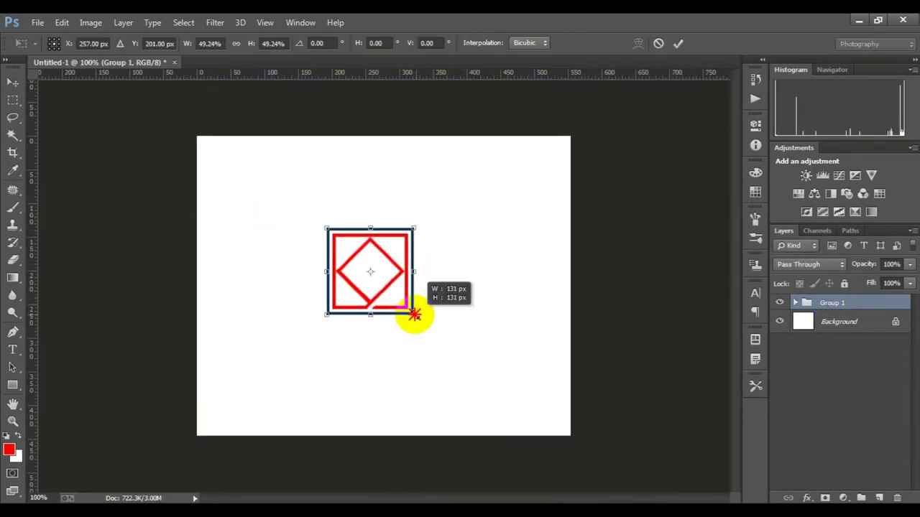
pyautogui.moveTo(392, 272); pyautogui.dragTo(406, 224)
pyautogui.click(676, 43)
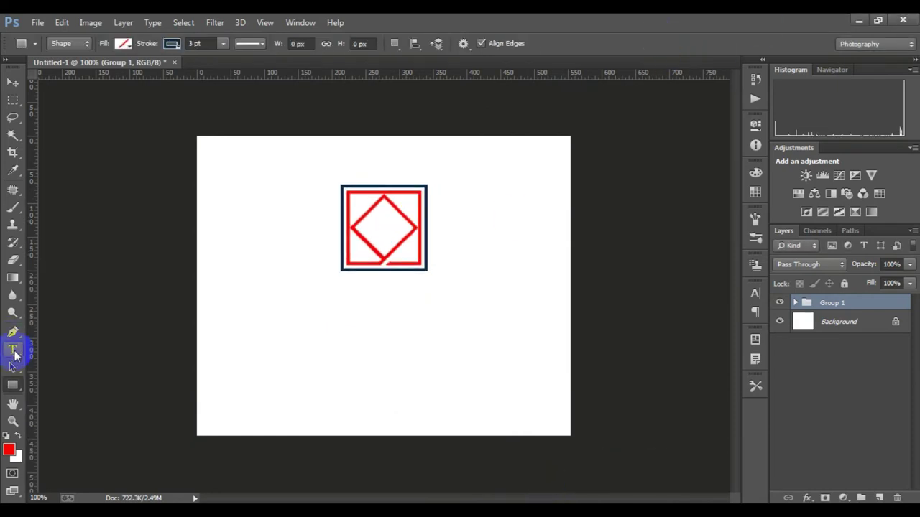
# - Add PLAS TILES text, enlarge it to about 272%, and place it under the mark
pyautogui.click(270, 325)
pyautogui.write('PLAS TILES')
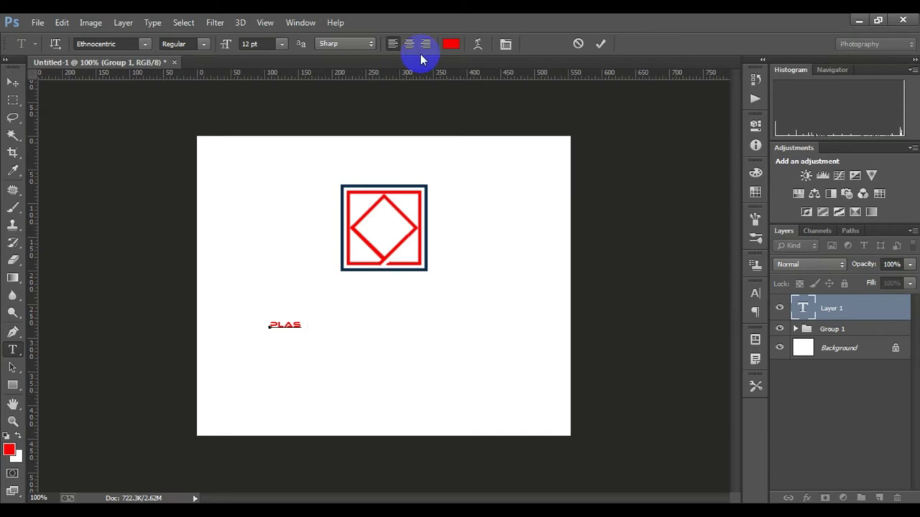
pyautogui.click(600, 44)
pyautogui.hotkey('ctrl', 't')
pyautogui.moveTo(339, 329); pyautogui.dragTo(404, 376)
pyautogui.moveTo(353, 329); pyautogui.dragTo(432, 285)
pyautogui.press('Right')
pyautogui.press('Right')
pyautogui.press('Right')
pyautogui.press('Down')
pyautogui.press('Down')
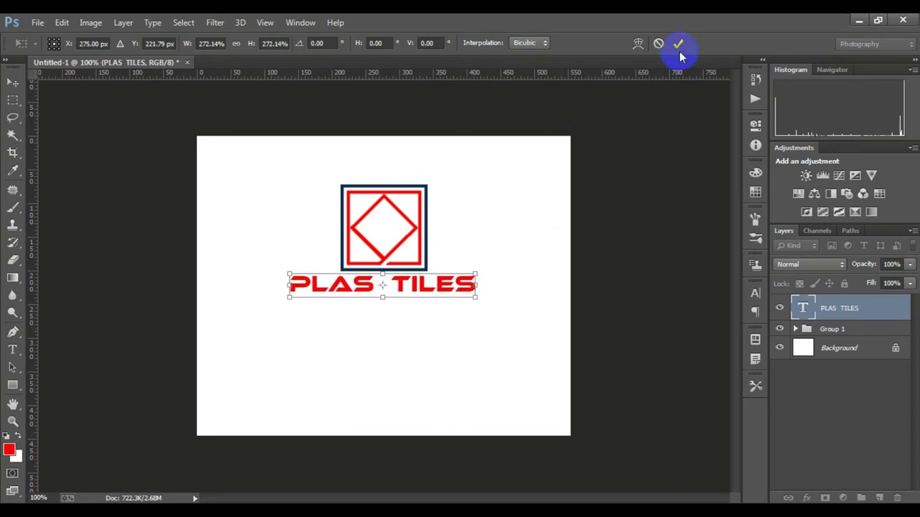
pyautogui.click(678, 45)
# - Narrow the gap between PLAS and TILES by deleting a space
pyautogui.click(382, 301)
pyautogui.press('BackSpace')
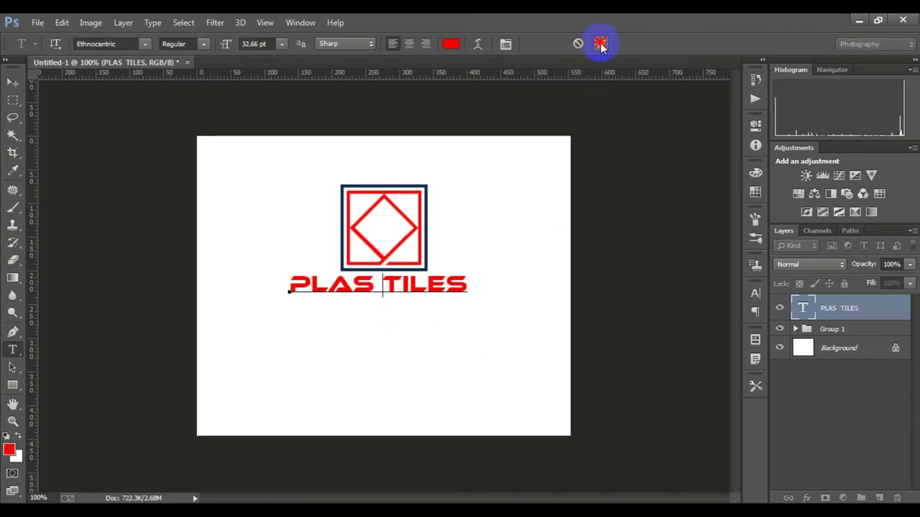
pyautogui.click(601, 45)
pyautogui.hotkey('ctrl', 't')
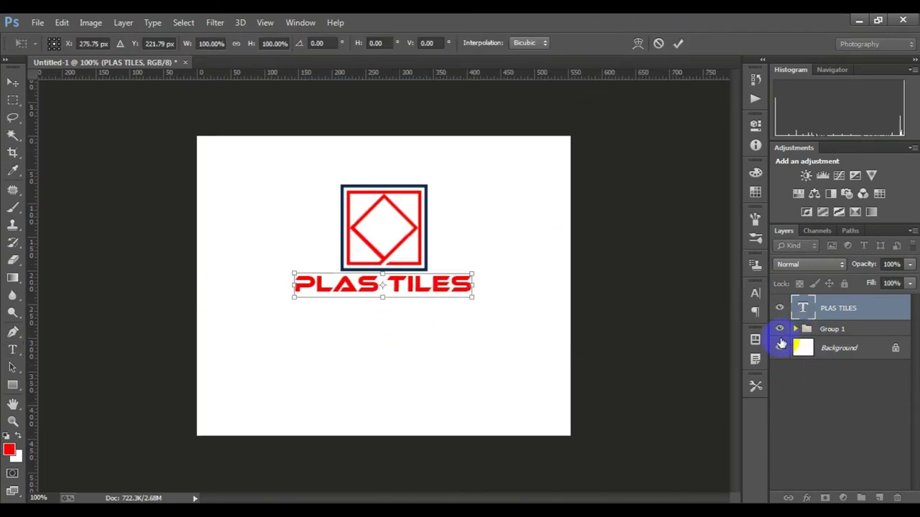
pyautogui.click(679, 44)
# - Scale the PLAS TILES text and Group 1 together by about 145%
pyautogui.keyDown('shift'); pyautogui.click(822, 328); pyautogui.keyUp('shift')
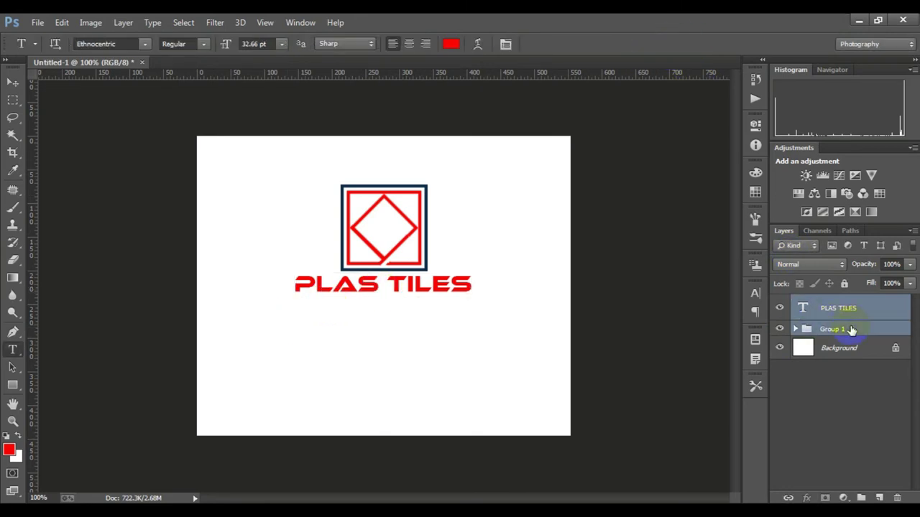
pyautogui.hotkey('ctrl', 't')
pyautogui.moveTo(474, 293)
pyautogui.mouseDown()
pyautogui.moveTo(493, 308)
pyautogui.moveTo(446, 293)
pyautogui.mouseUp()
pyautogui.press('Return')
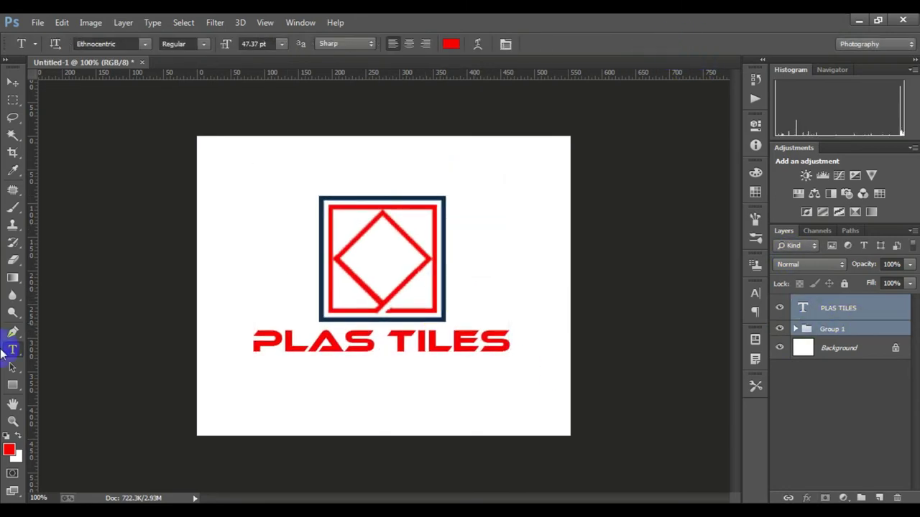
pyautogui.click(850, 337)
# - Fill the inner square Rectangle 1 with orange-yellow
pyautogui.click(797, 330)
pyautogui.click(827, 348)
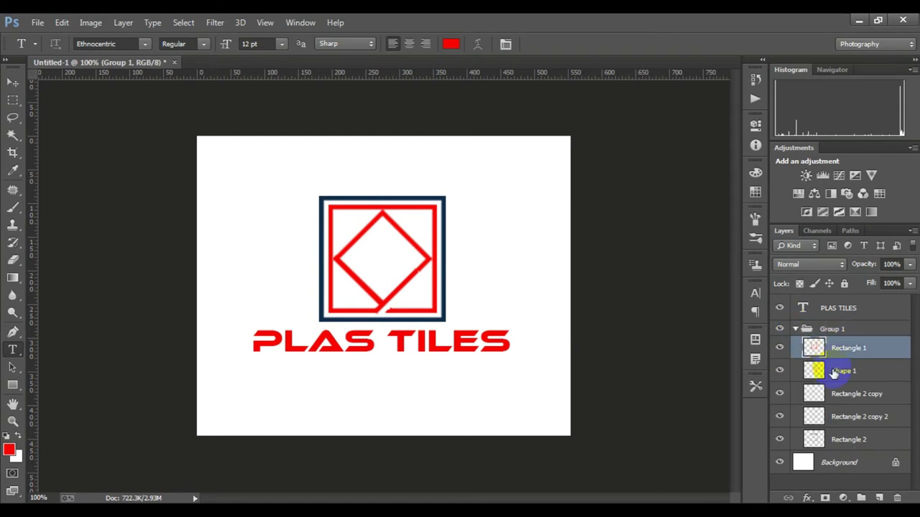
pyautogui.click(9, 450)
pyautogui.moveTo(648, 257)
pyautogui.mouseDown()
pyautogui.moveTo(649, 277)
pyautogui.moveTo(649, 258)
pyautogui.mouseUp()
pyautogui.press('Return')
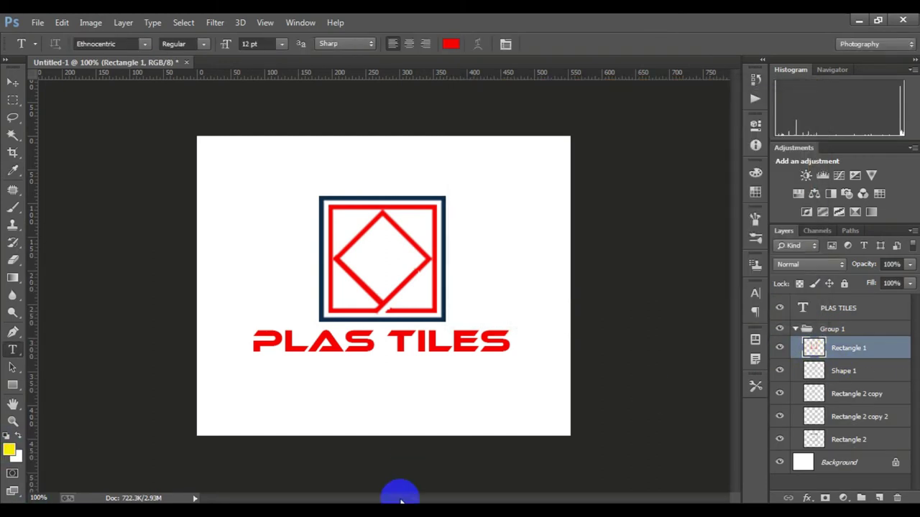
pyautogui.hotkey('alt', 'BackSpace')
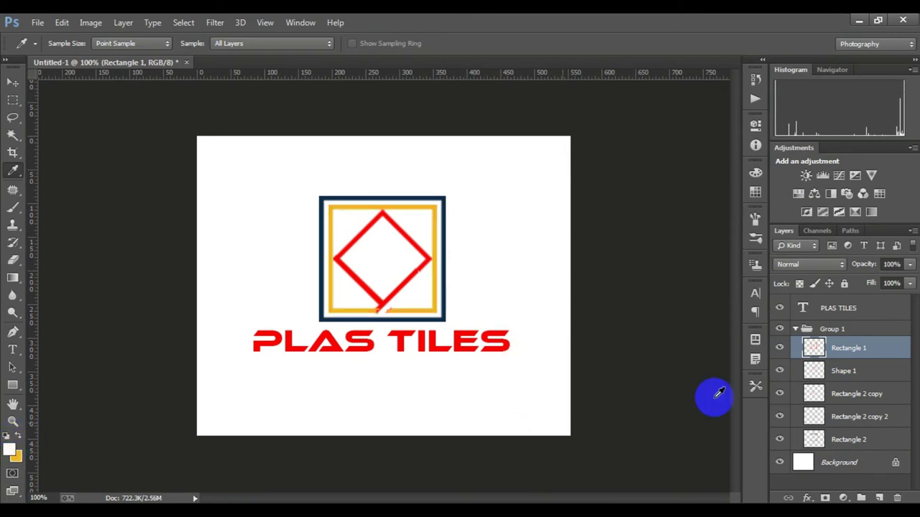
# - Pick an orange-red colour and fill the outer frame Rectangle 2 with it
pyautogui.click(832, 373)
pyautogui.click(859, 415)
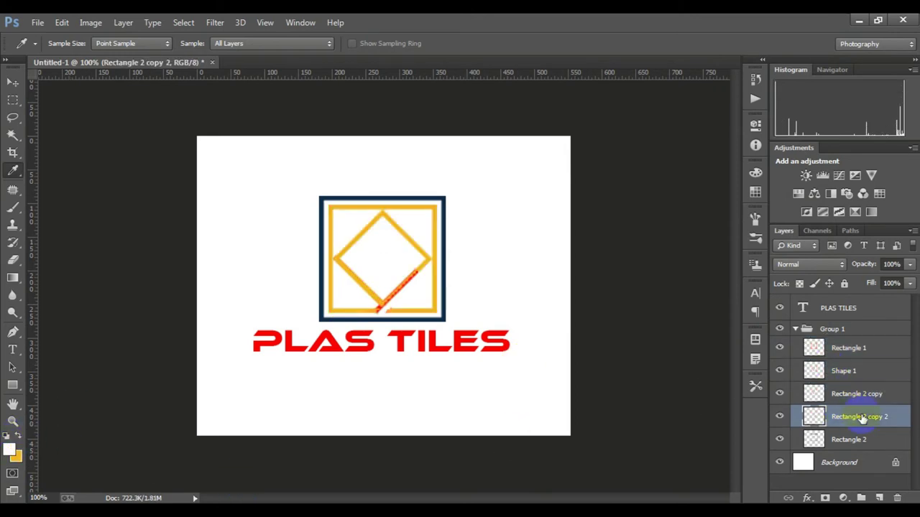
pyautogui.click(849, 440)
pyautogui.click(9, 449)
pyautogui.click(649, 286)
pyautogui.click(540, 158)
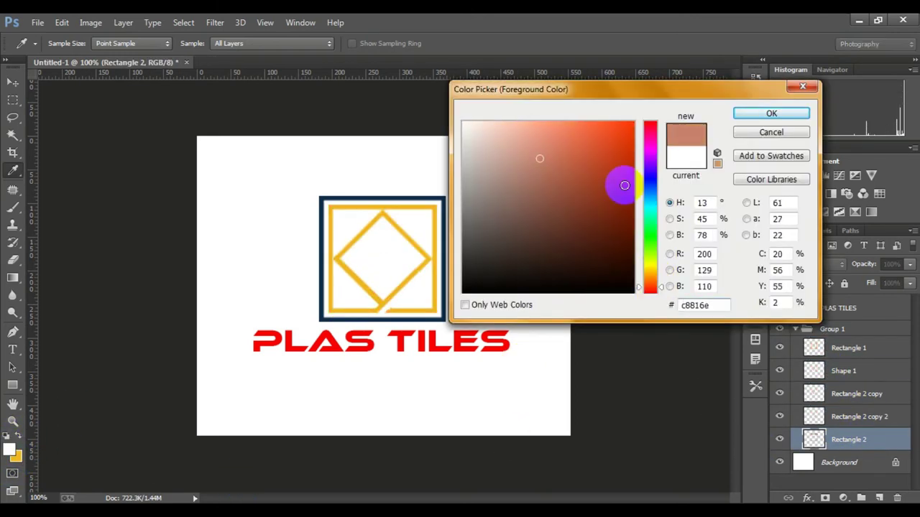
pyautogui.press('Return')
pyautogui.hotkey('alt', ']')
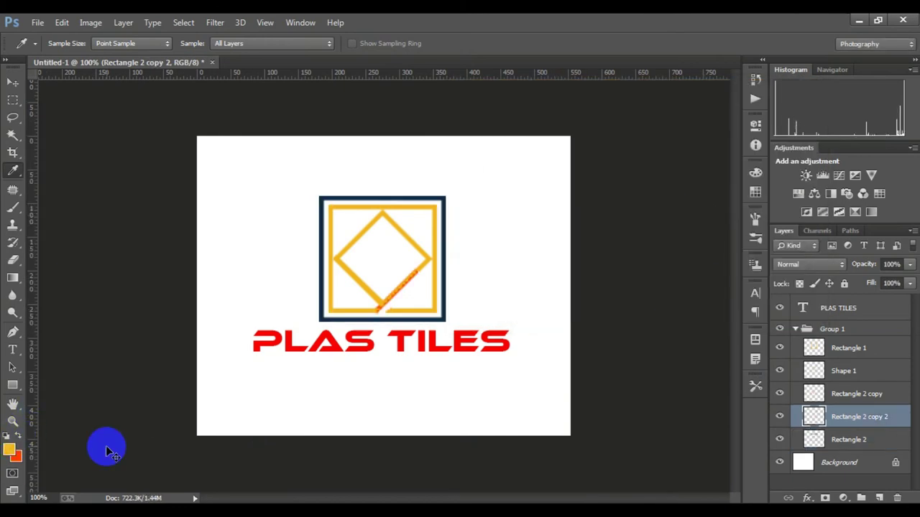
pyautogui.click(808, 439)
pyautogui.press('x')
pyautogui.hotkey('ctrl', 'BackSpace')
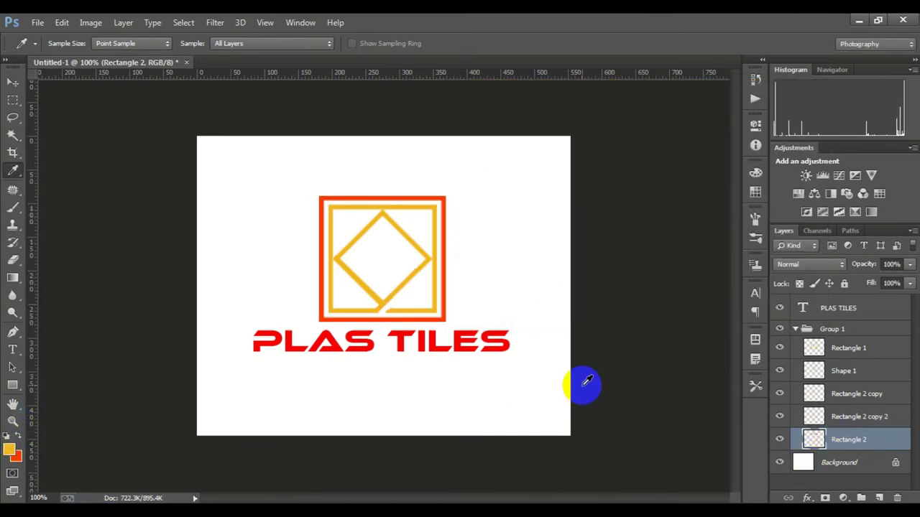
# - Colour the word PLAS orange-red with the Type tool
pyautogui.click(846, 306)
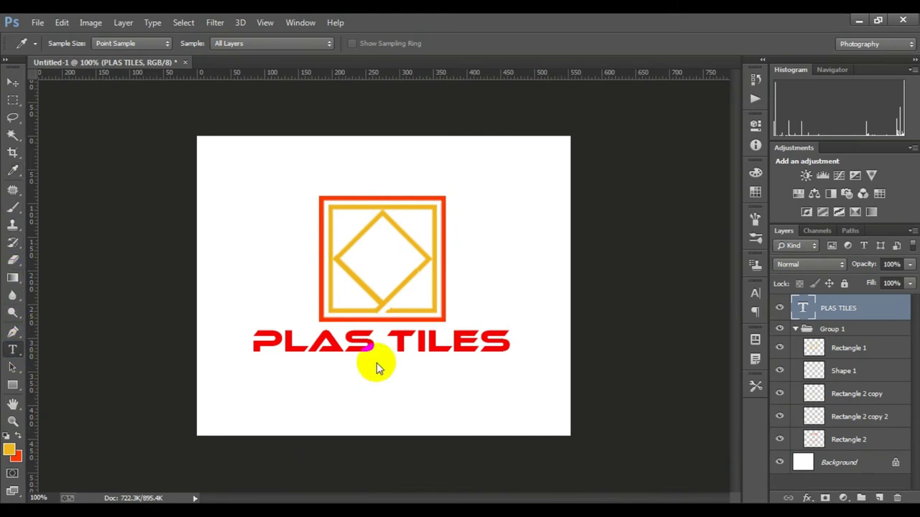
pyautogui.press('t')
pyautogui.click(370, 359)
pyautogui.moveTo(369, 359); pyautogui.dragTo(212, 353)
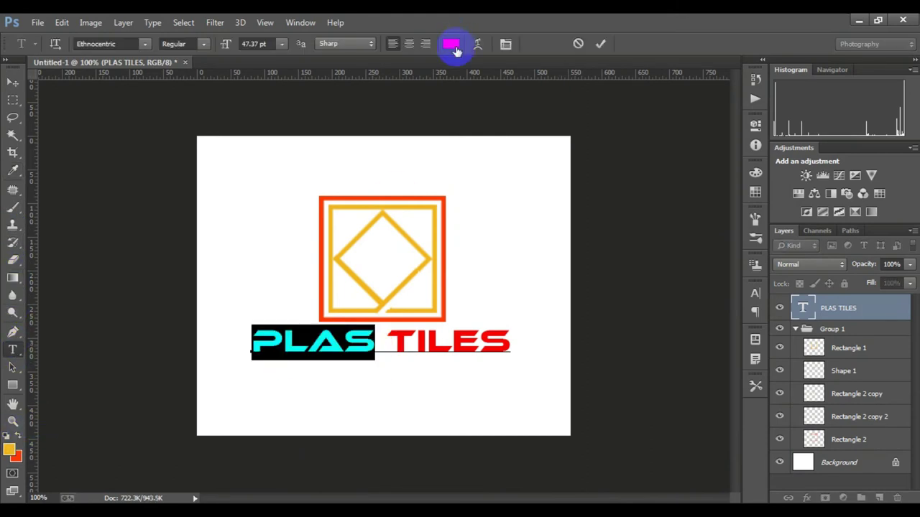
pyautogui.click(450, 44)
pyautogui.click(9, 448)
pyautogui.click(770, 113)
# - Colour the word TILES orange-yellow
pyautogui.moveTo(510, 344); pyautogui.dragTo(385, 343)
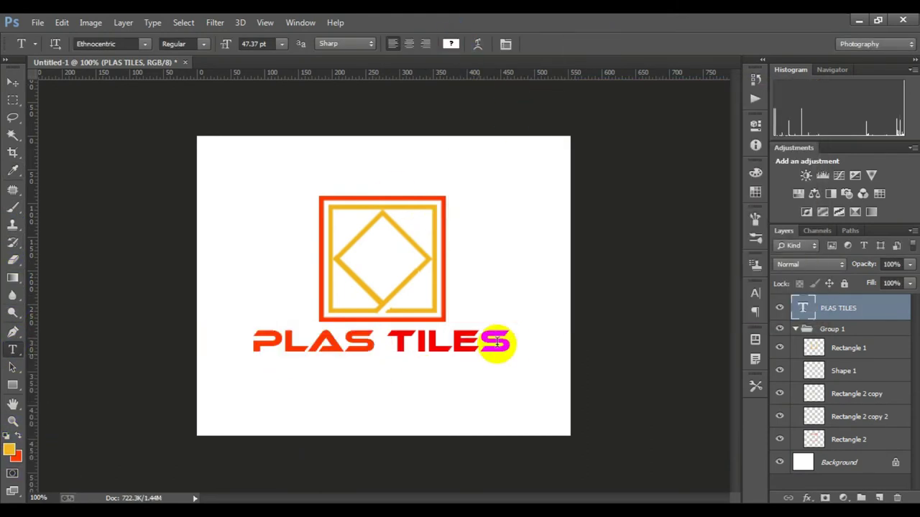
pyautogui.click(451, 44)
pyautogui.click(15, 441)
pyautogui.click(772, 113)
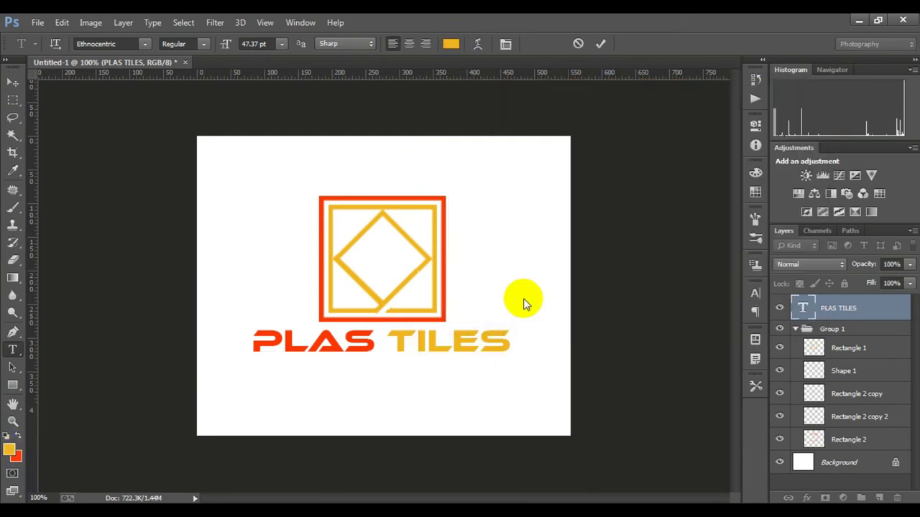
pyautogui.rightClick(542, 266)
# - Open the glass window logo mockup file and dock it beside the logo document
pyautogui.click(464, 287)
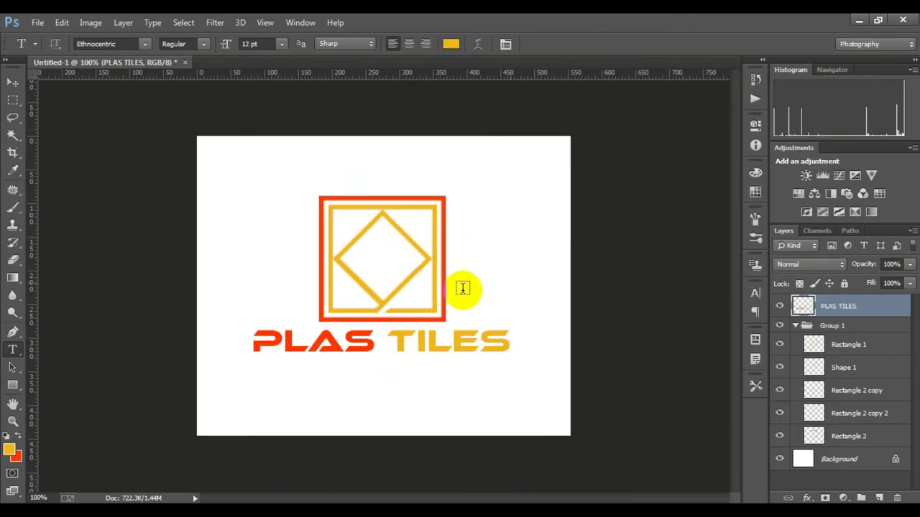
pyautogui.hotkey('ctrl', '-')
pyautogui.click(784, 325)
pyautogui.click(532, 510)
pyautogui.doubleClick(194, 104)
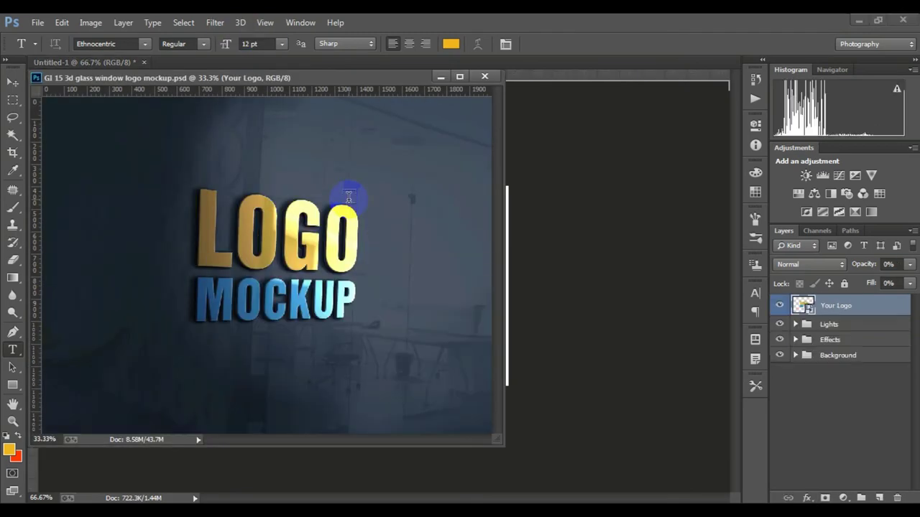
pyautogui.moveTo(216, 78)
pyautogui.mouseDown()
pyautogui.moveTo(263, 72)
pyautogui.moveTo(266, 62)
pyautogui.moveTo(328, 68)
pyautogui.mouseUp()
# - Open the Your Logo smart object and drag the PLAS TILES logo layers into it
pyautogui.doubleClick(803, 305)
pyautogui.click(527, 240)
pyautogui.click(86, 62)
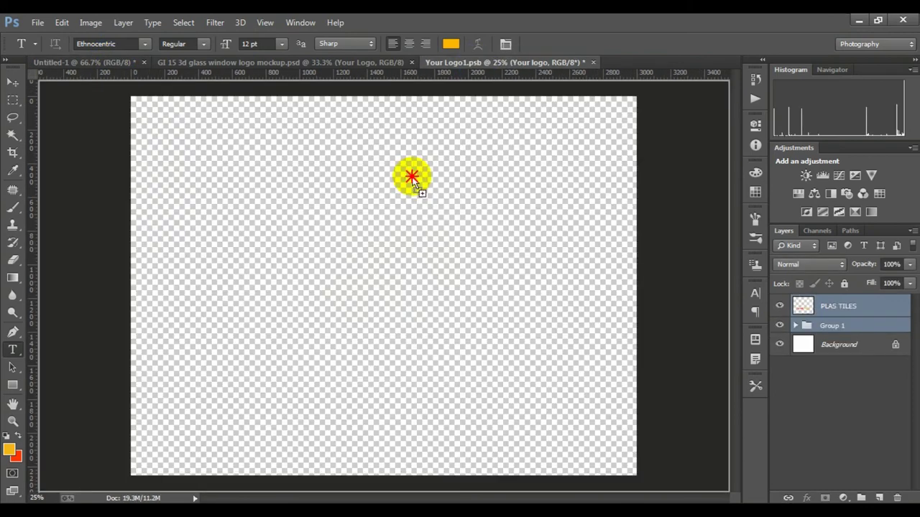
pyautogui.moveTo(356, 227); pyautogui.dragTo(410, 180)
pyautogui.click(520, 252)
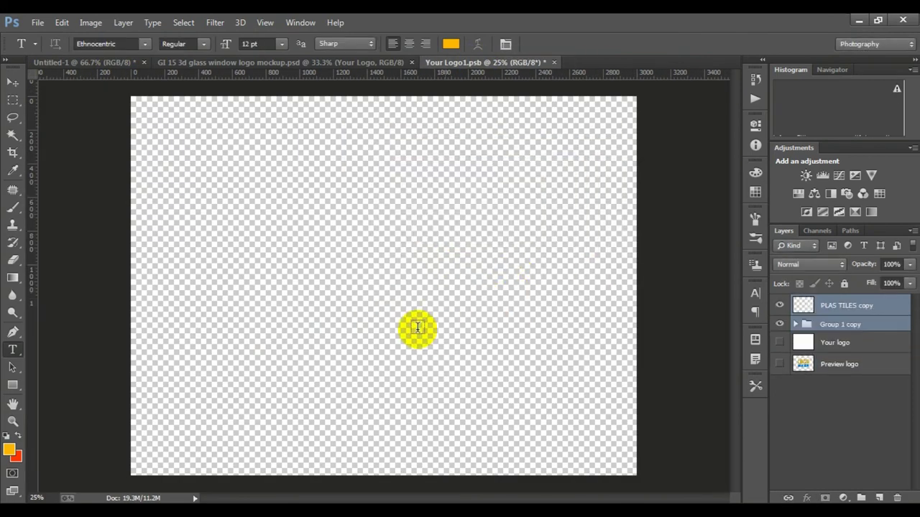
# - Scale the logo to fill the placeholder, then close and save the .psb
pyautogui.hotkey('ctrl', 't')
pyautogui.moveTo(432, 325); pyautogui.dragTo(486, 345)
pyautogui.click(677, 43)
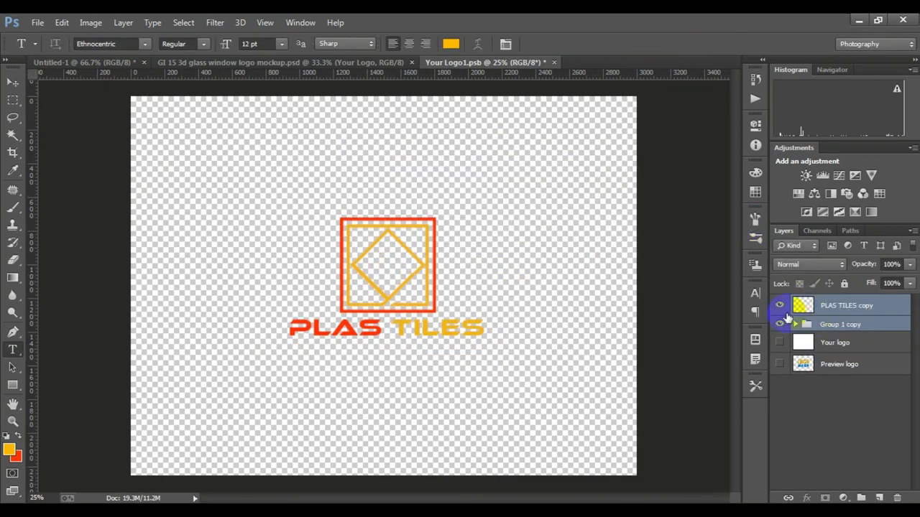
pyautogui.click(553, 62)
pyautogui.click(430, 207)
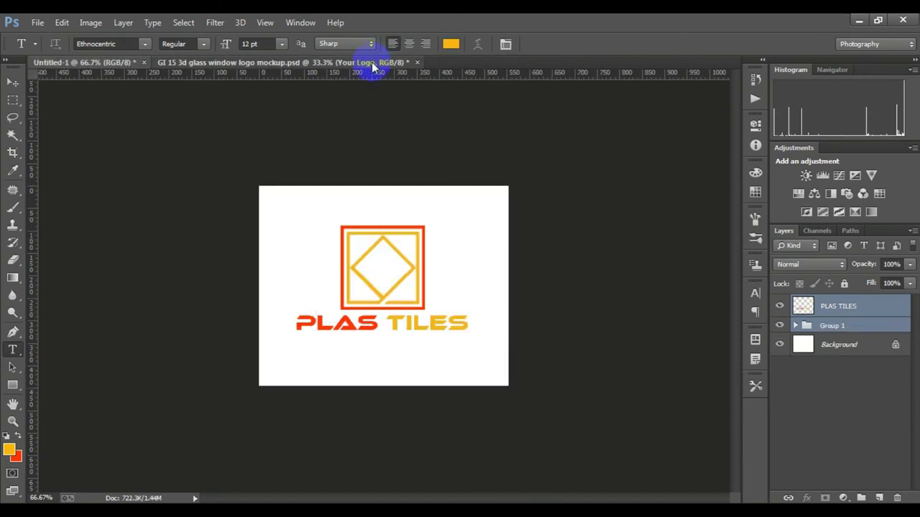
pyautogui.click(373, 66)
# - Expand the Lights group and hide the blue Effect layer to warm the wall
pyautogui.keyDown('ctrl'); pyautogui.click(447, 296); pyautogui.keyUp('ctrl')
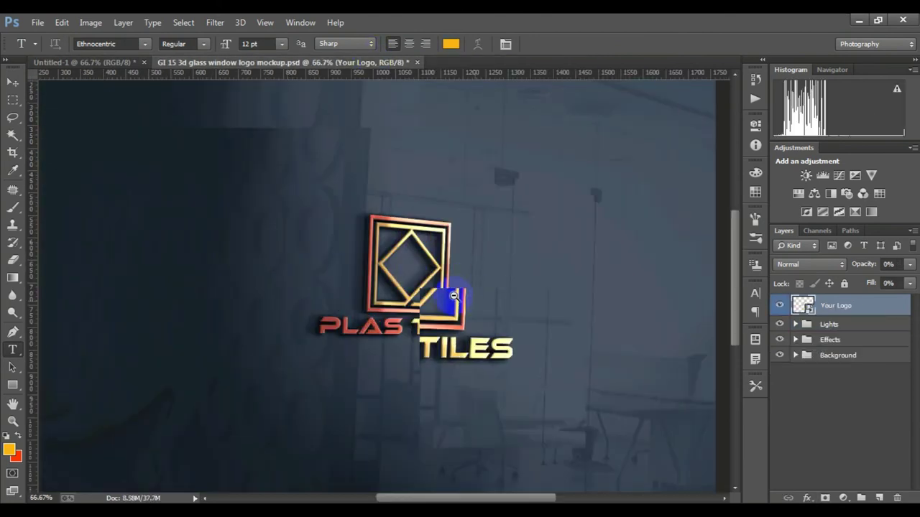
pyautogui.keyDown('alt'); pyautogui.click(448, 296); pyautogui.keyUp('alt')
pyautogui.click(795, 324)
pyautogui.click(779, 371)
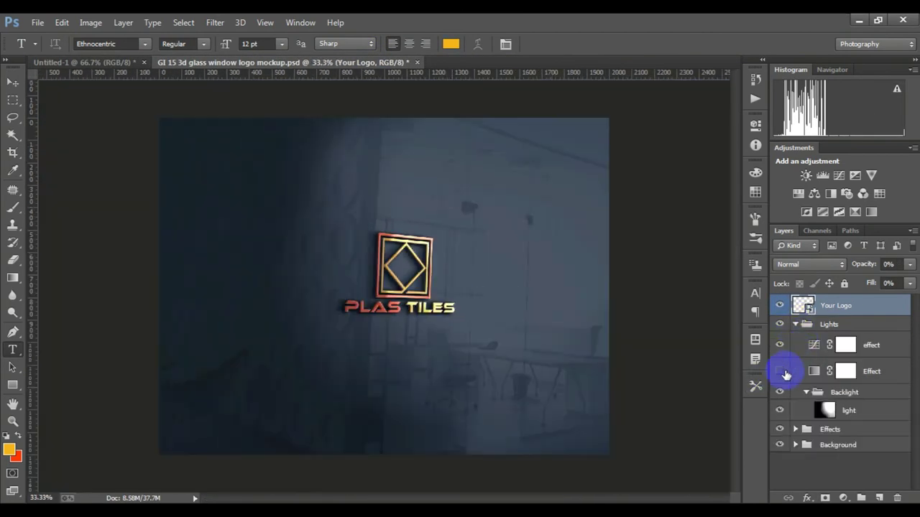
pyautogui.keyDown('ctrl'); pyautogui.click(421, 287); pyautogui.keyUp('ctrl')
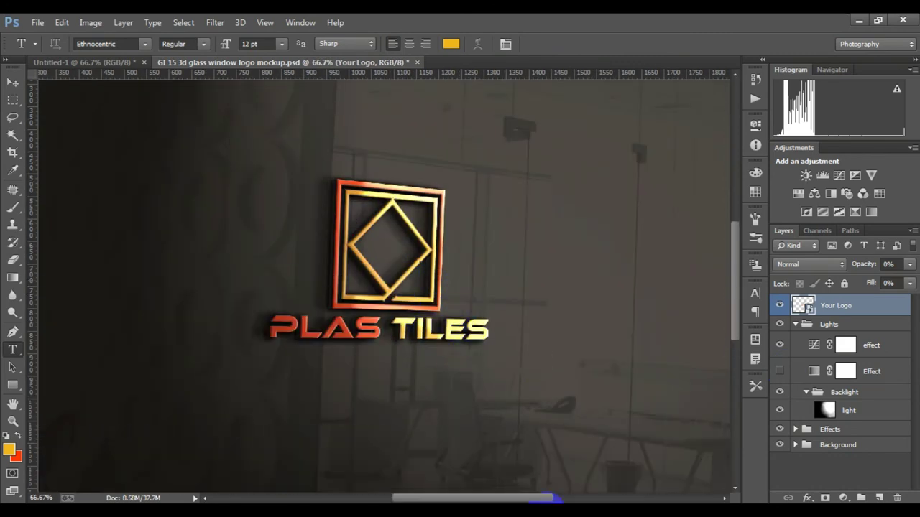